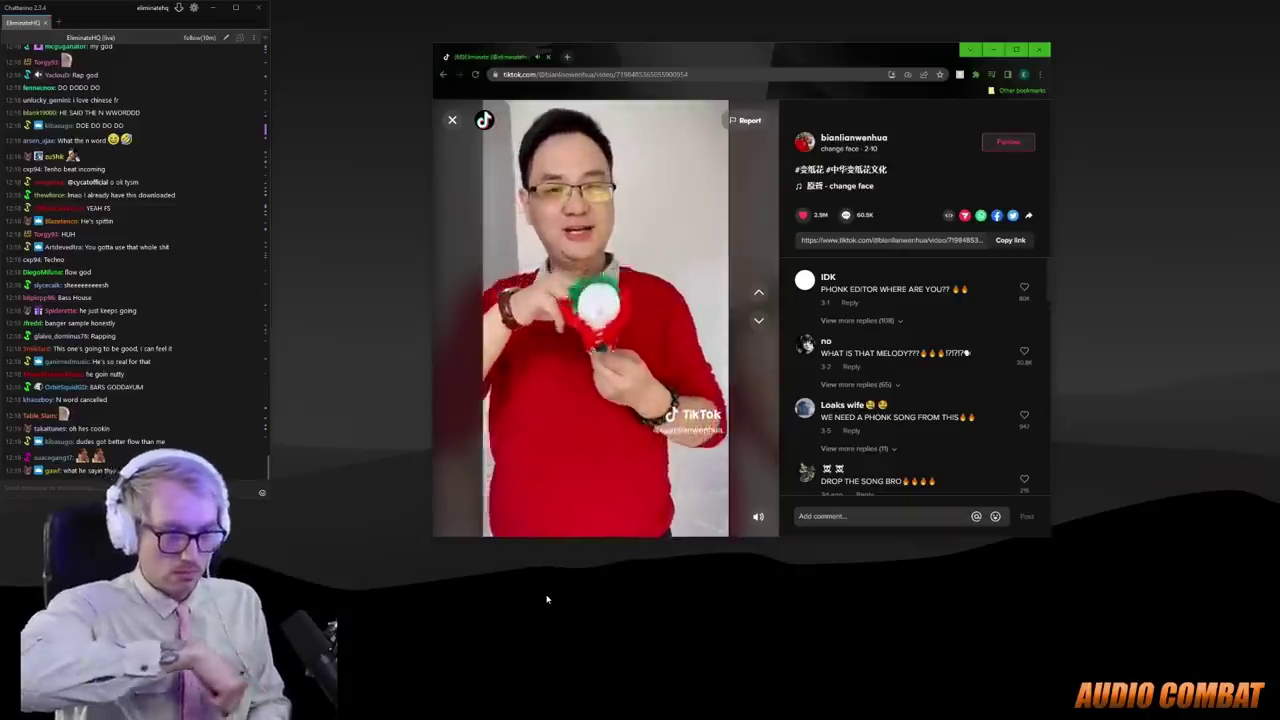
key(space)
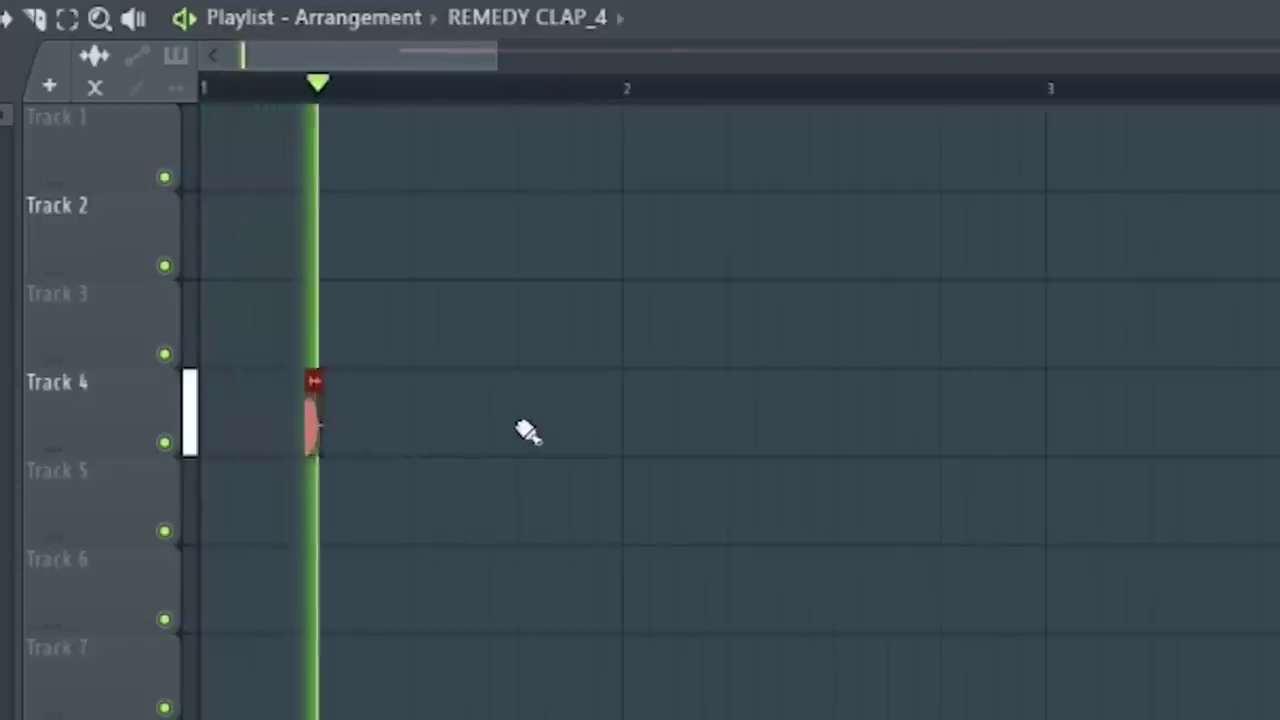
- Paint REMEDY CLAP_4 clips on Track 4 at half-bar intervals, continuing the row through bars 1 and 2
click(523, 420)
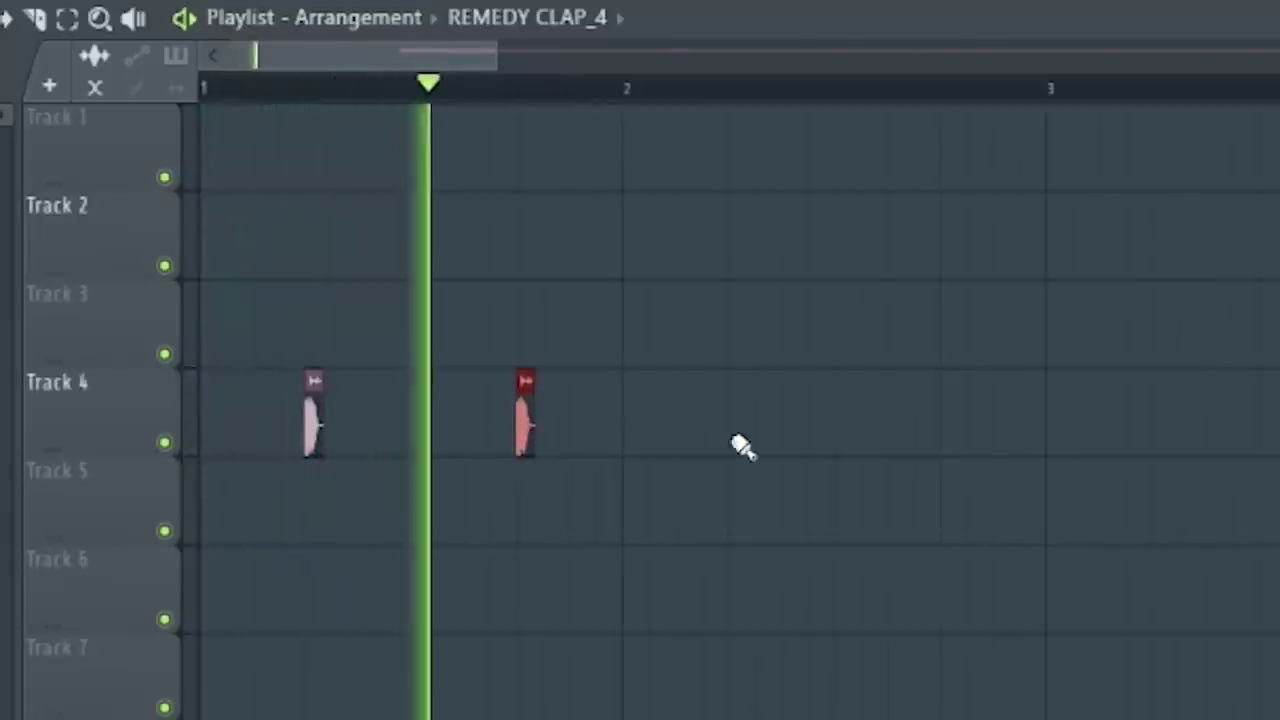
click(737, 420)
click(950, 440)
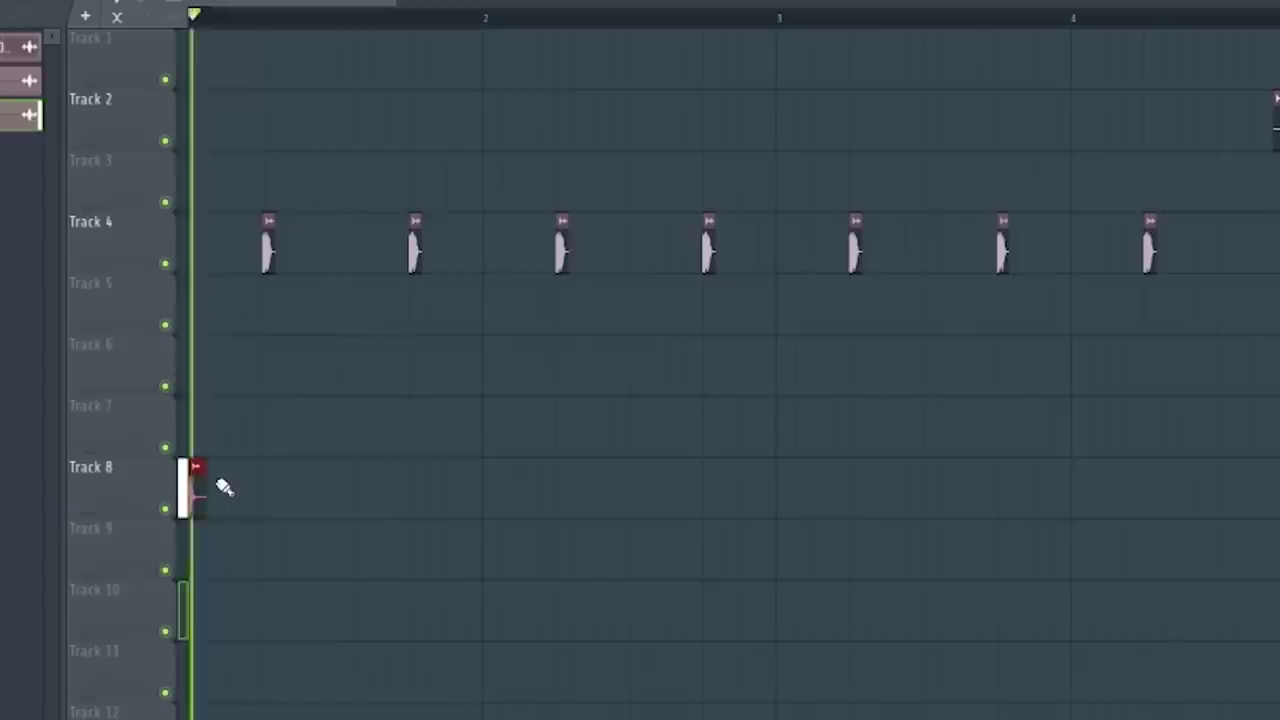
- Fill Track 8 with repeated hi-hat clips across the four-bar loop and extend the REMEDY KICK_3 pattern on Track 10
drag(223, 486, 460, 495)
mouse_move(563, 505)
mouse_down()
mouse_move(1015, 528)
mouse_move(1275, 505)
mouse_up()
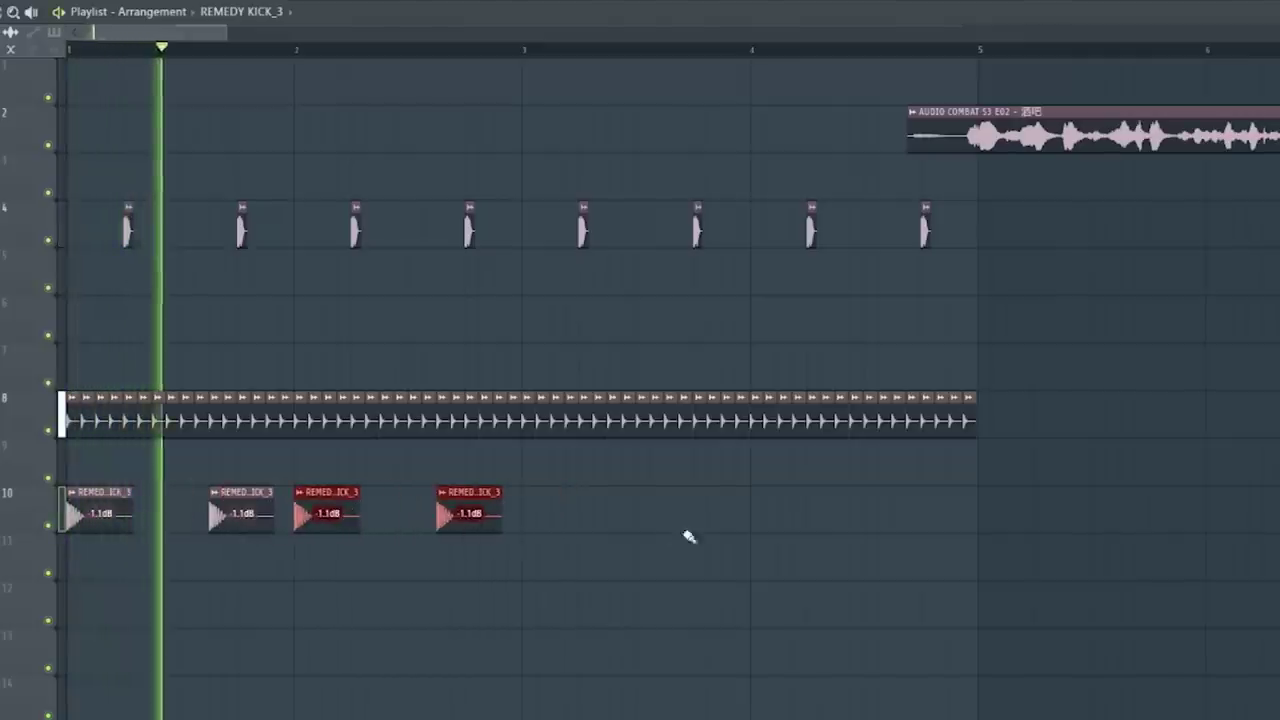
drag(689, 537, 560, 500)
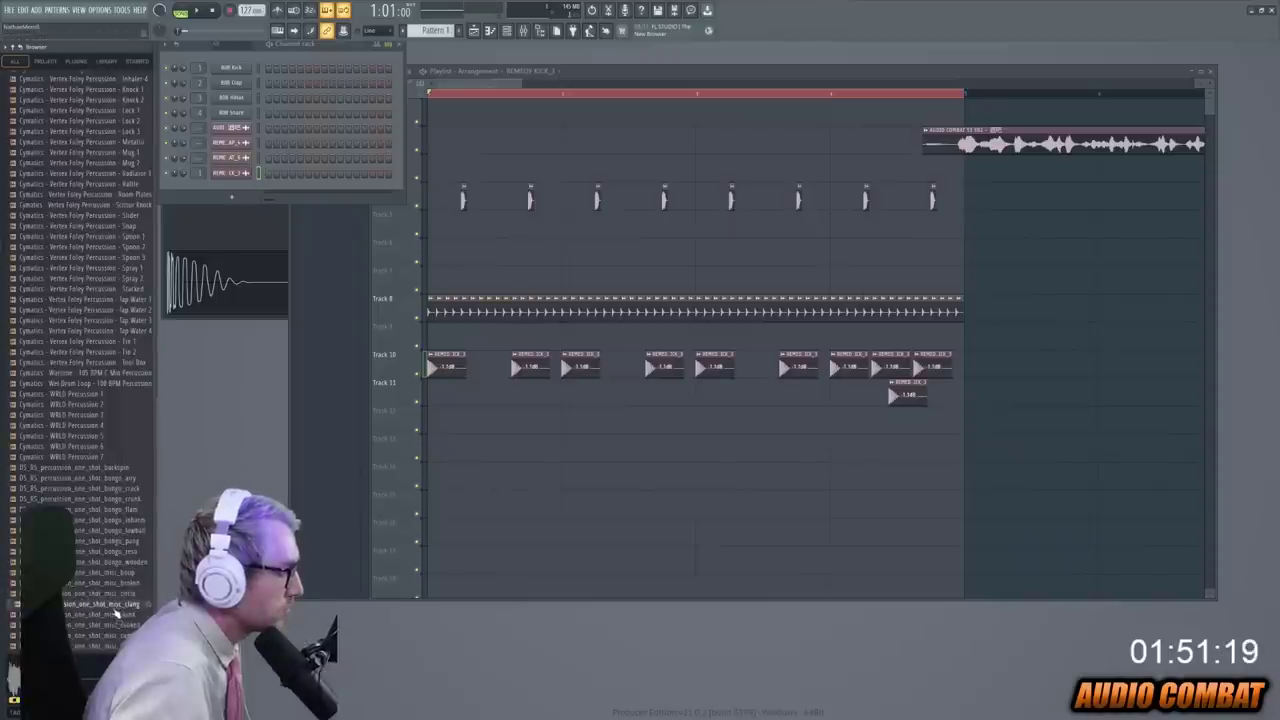
- Place the DS percussion one-shot on Track 12 in bar 1 and repeat it one bar further on
drag(549, 473, 510, 419)
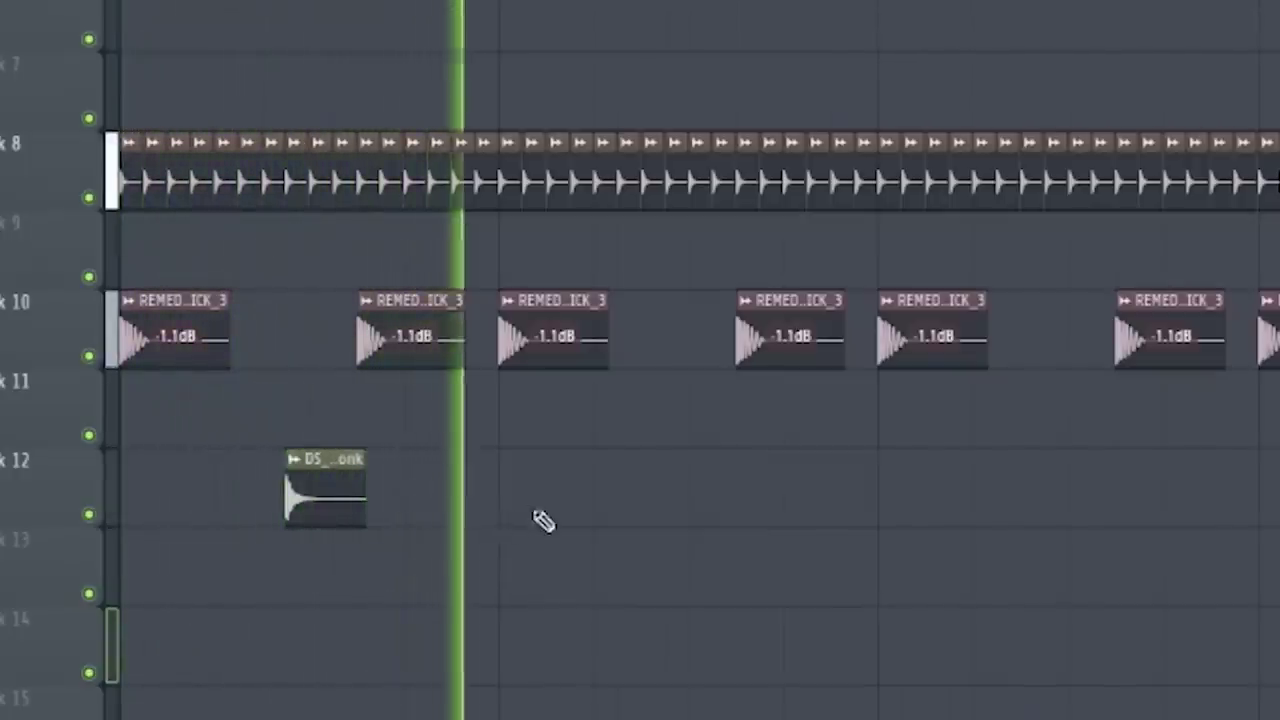
click(765, 518)
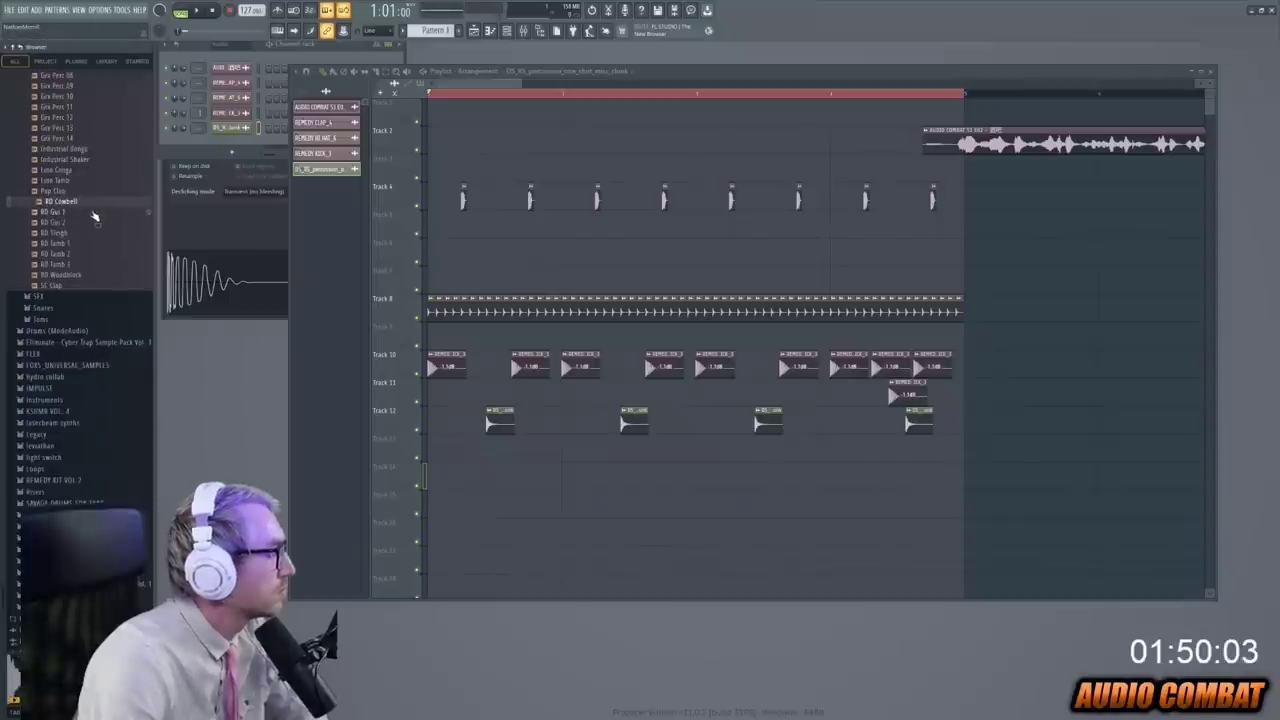
- Add the RD Cowbell sample to Track 13 and place several hits across the four-bar loop during playback
drag(297, 300, 614, 450)
key(space)
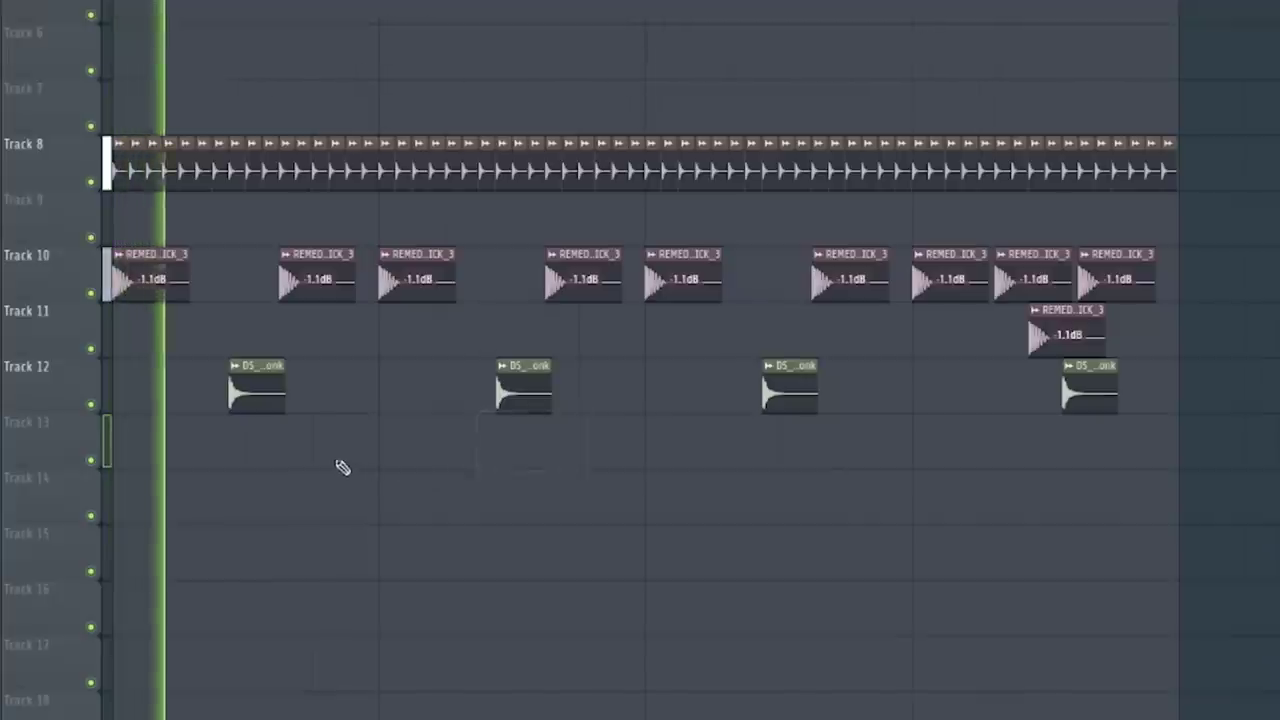
click(555, 448)
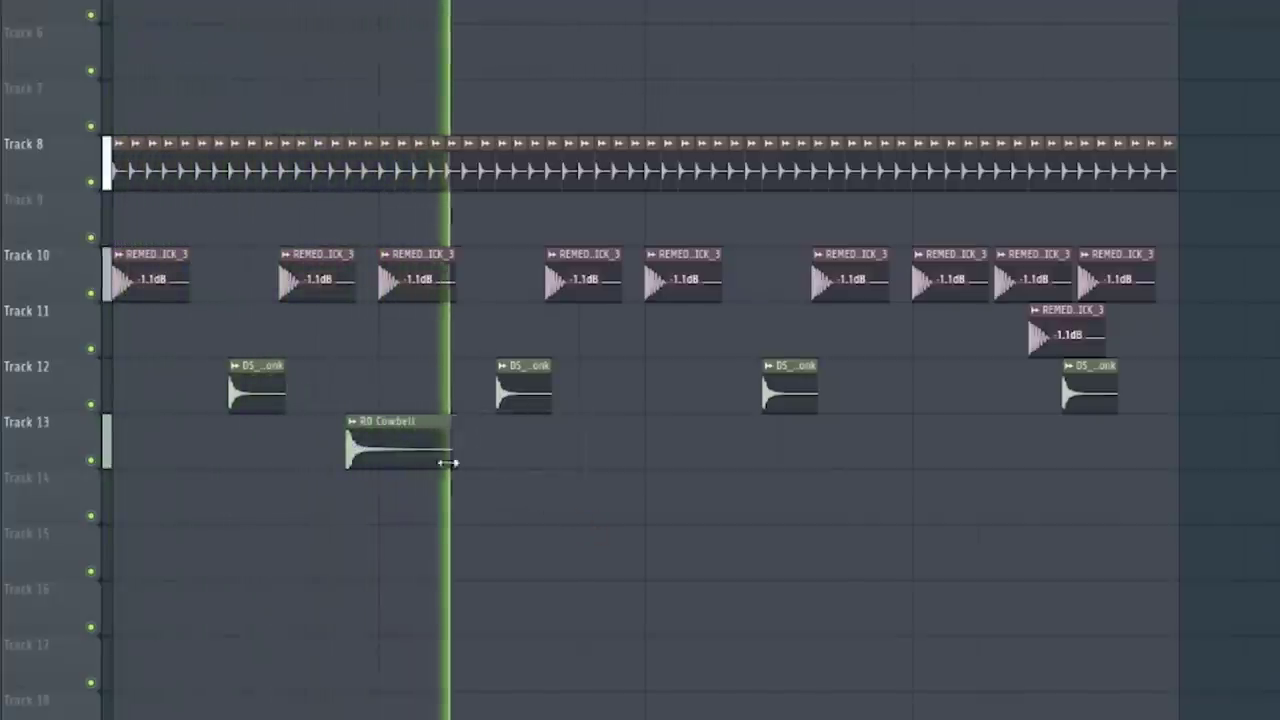
click(620, 443)
click(882, 443)
click(1113, 443)
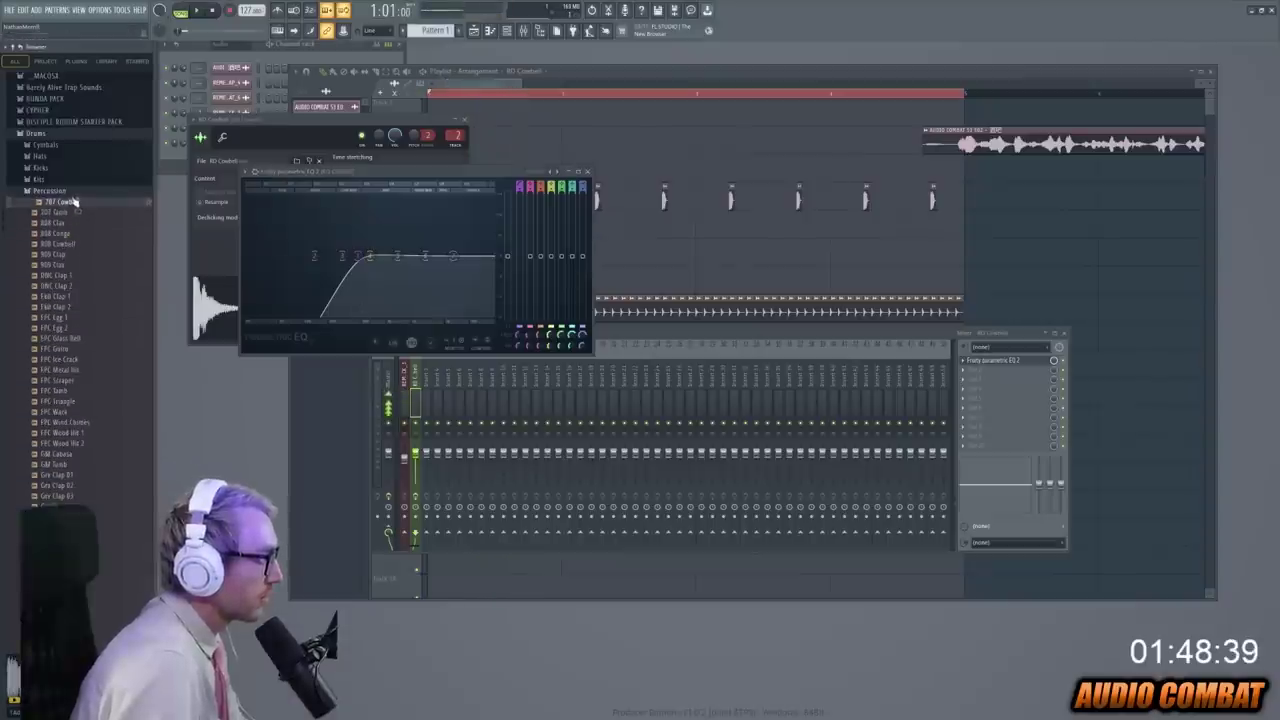
- Audition the drum loop with the RD Cowbell and VT_CB hits
scroll(72, 197, up, 3)
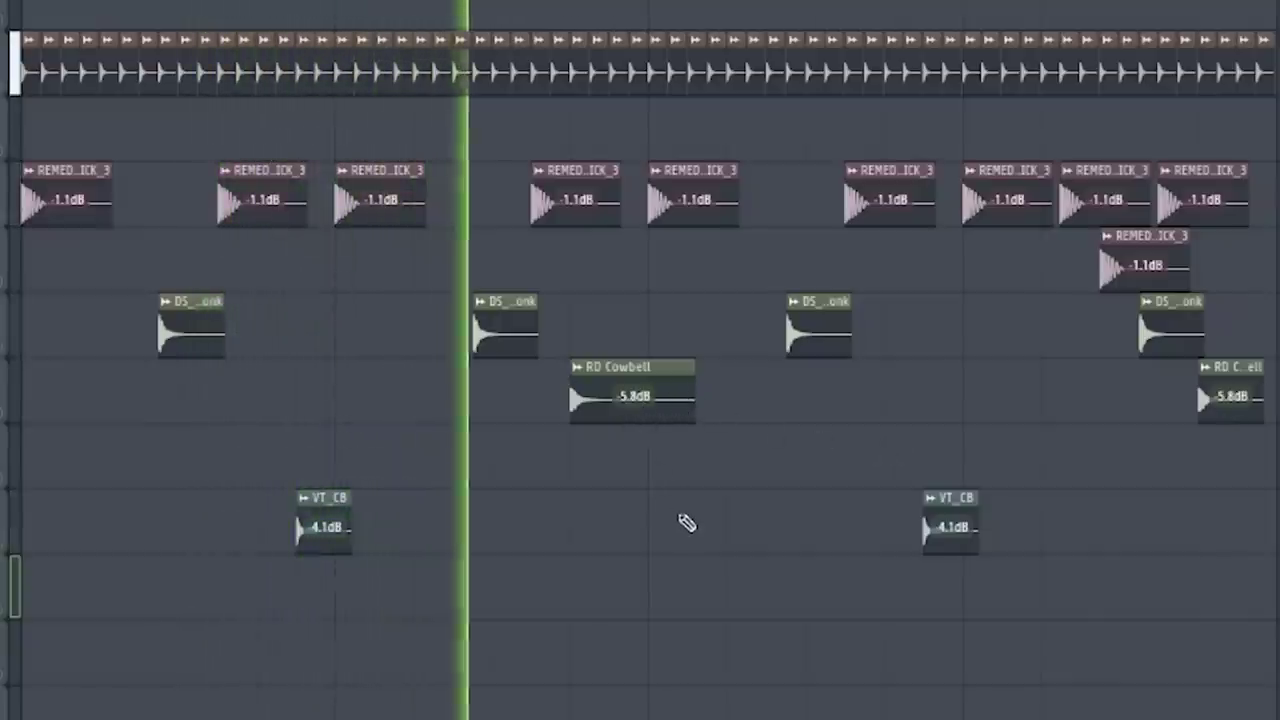
key(space)
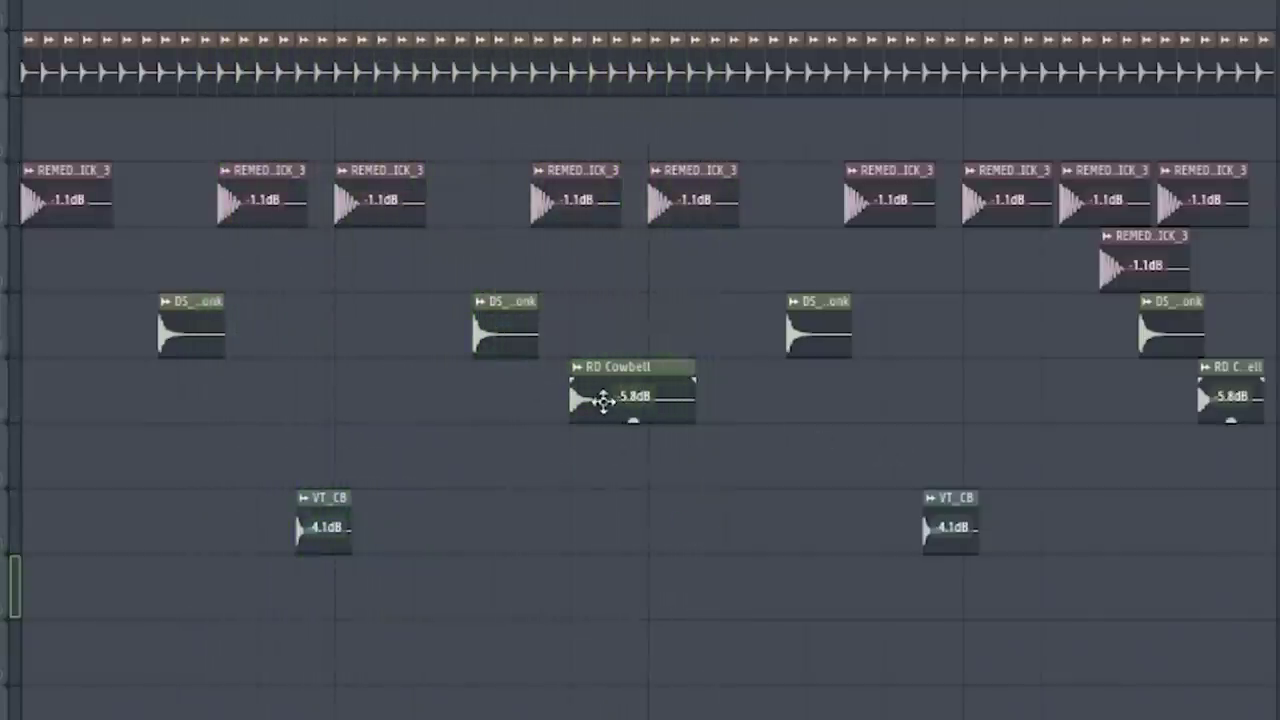
key(space)
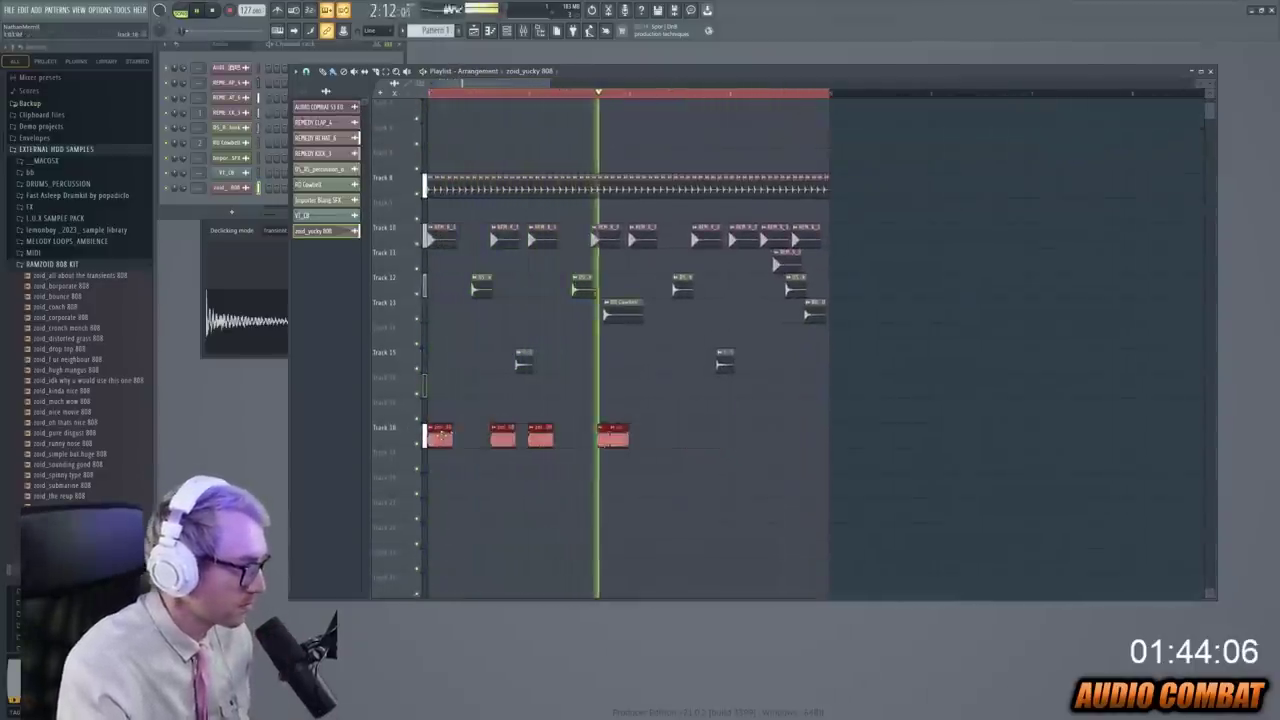
- Place zoid_yucky 808 clips on Track 18 beneath the remaining kicks of the four-bar loop
click(640, 437)
click(703, 437)
click(740, 437)
click(813, 437)
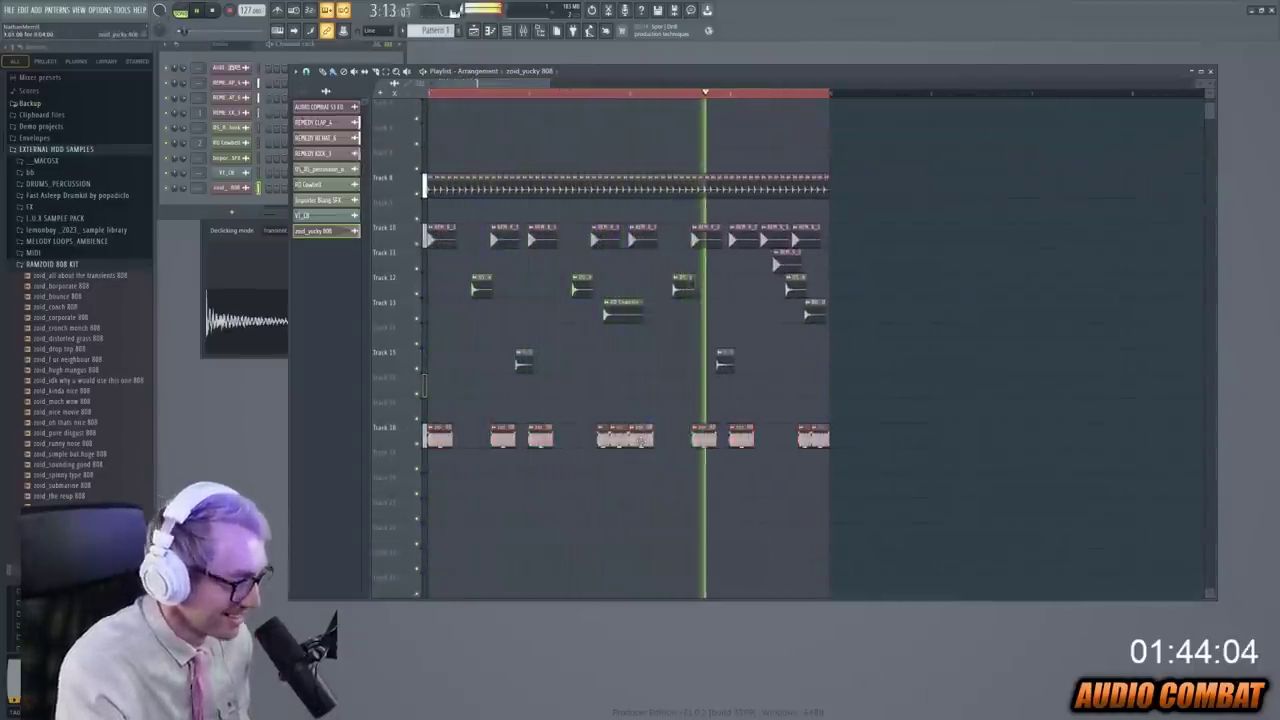
- Open the mixer and route the zoid_yucky 808 channel to Insert 3
key(F9)
right_click(425, 381)
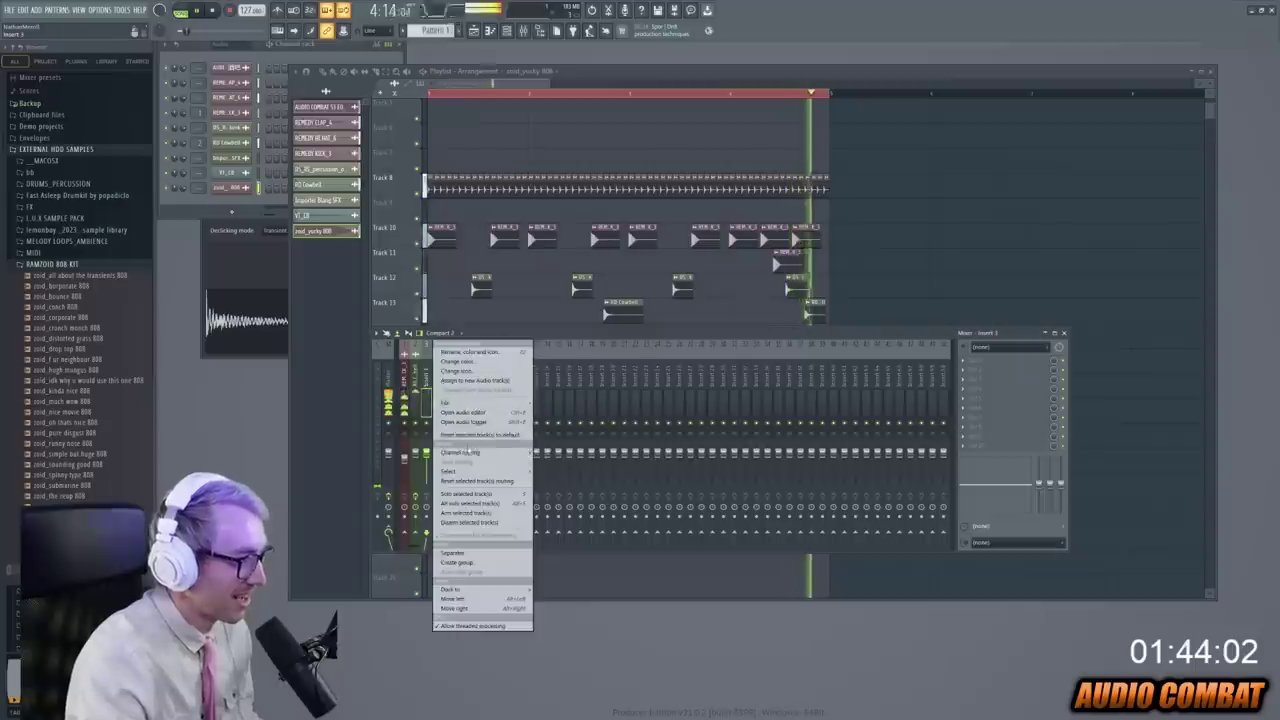
click(432, 456)
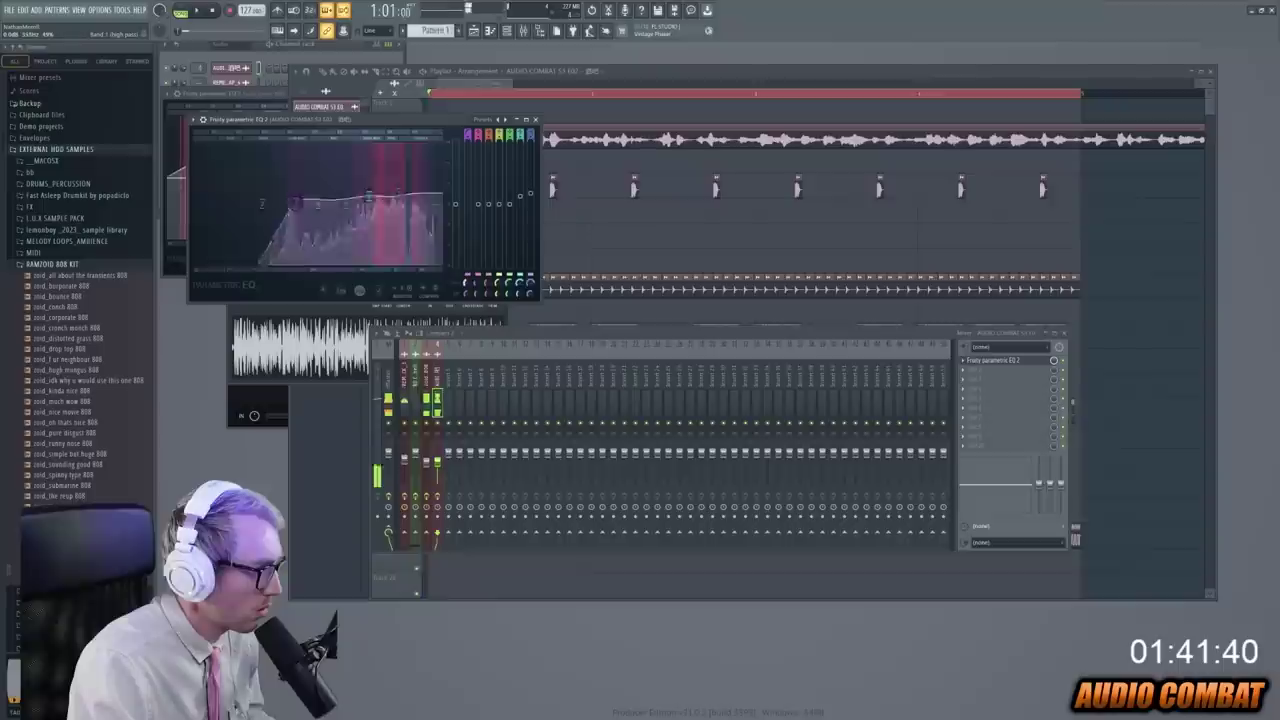
- Return to the playlist and review the drum and vocal sections across the arrangement
click(706, 246)
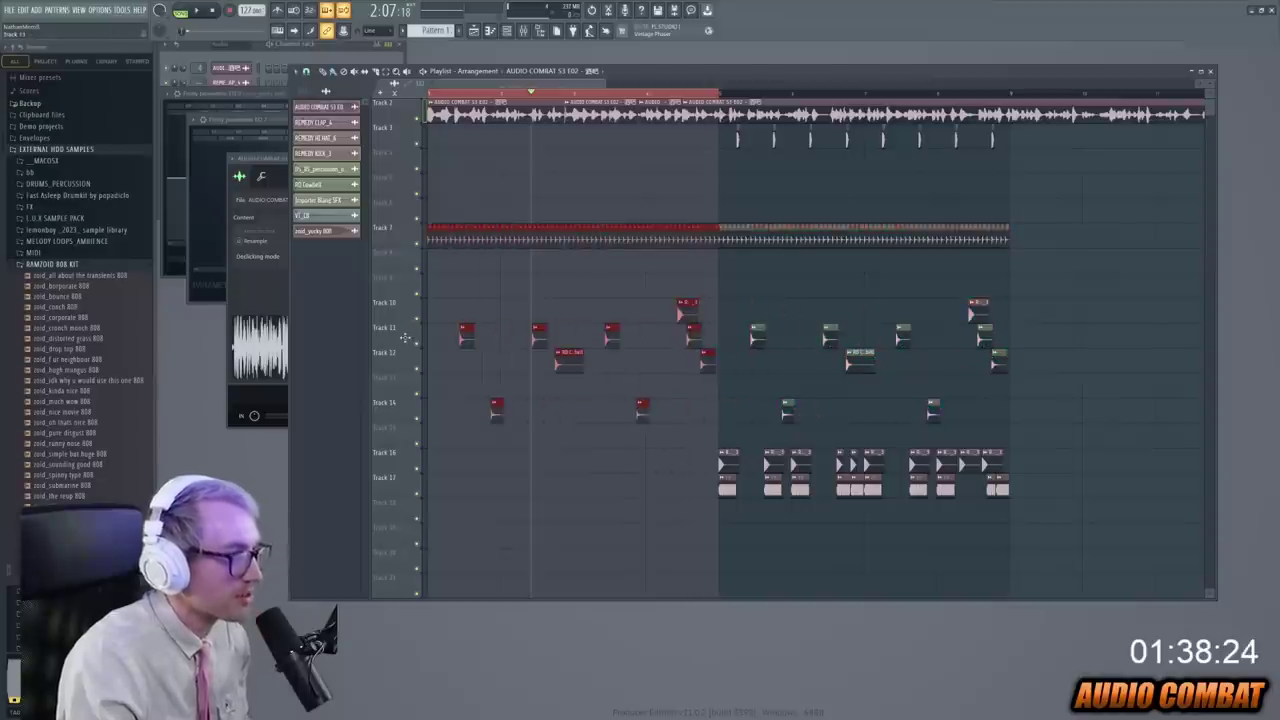
scroll(1106, 171, down, 3)
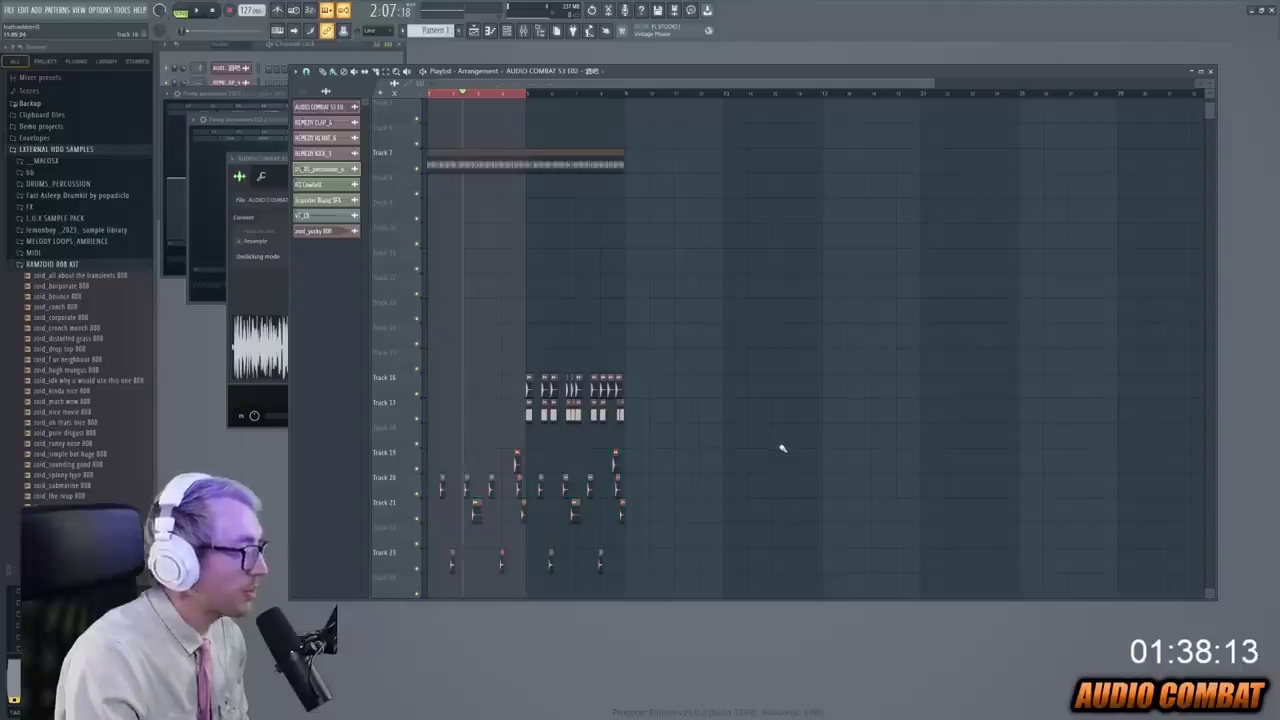
scroll(775, 456, up, 4)
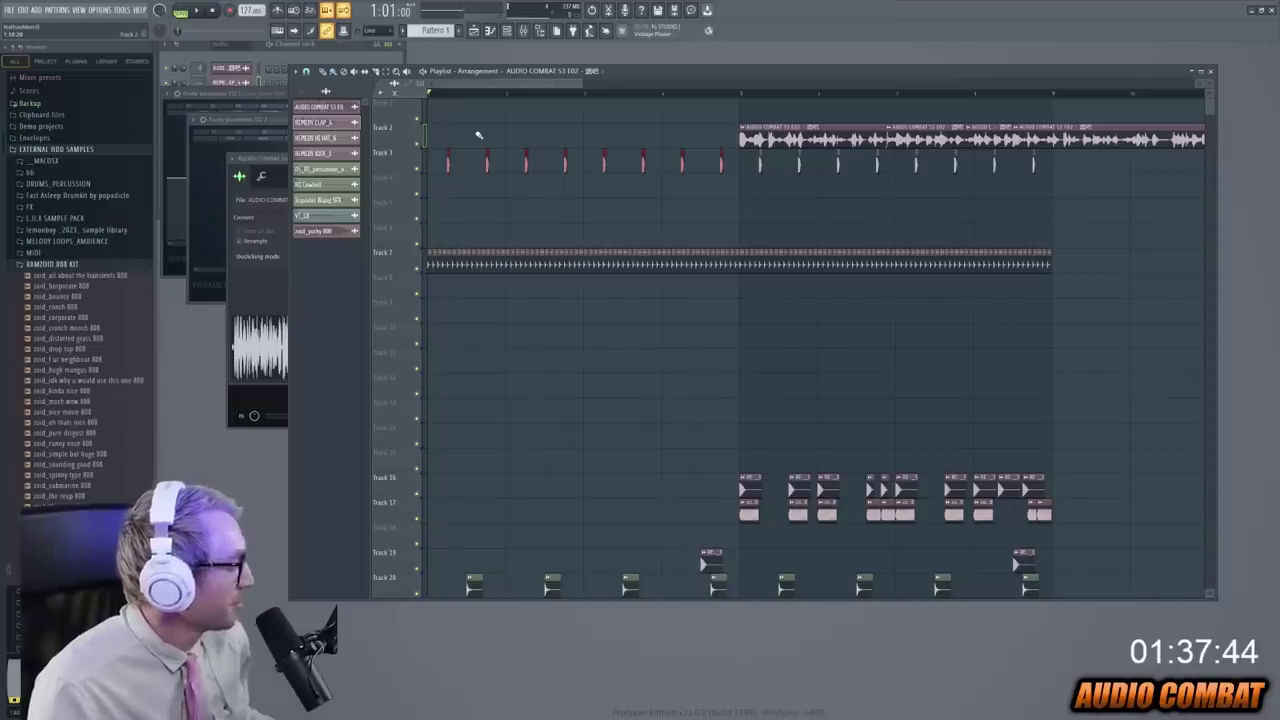
key(space)
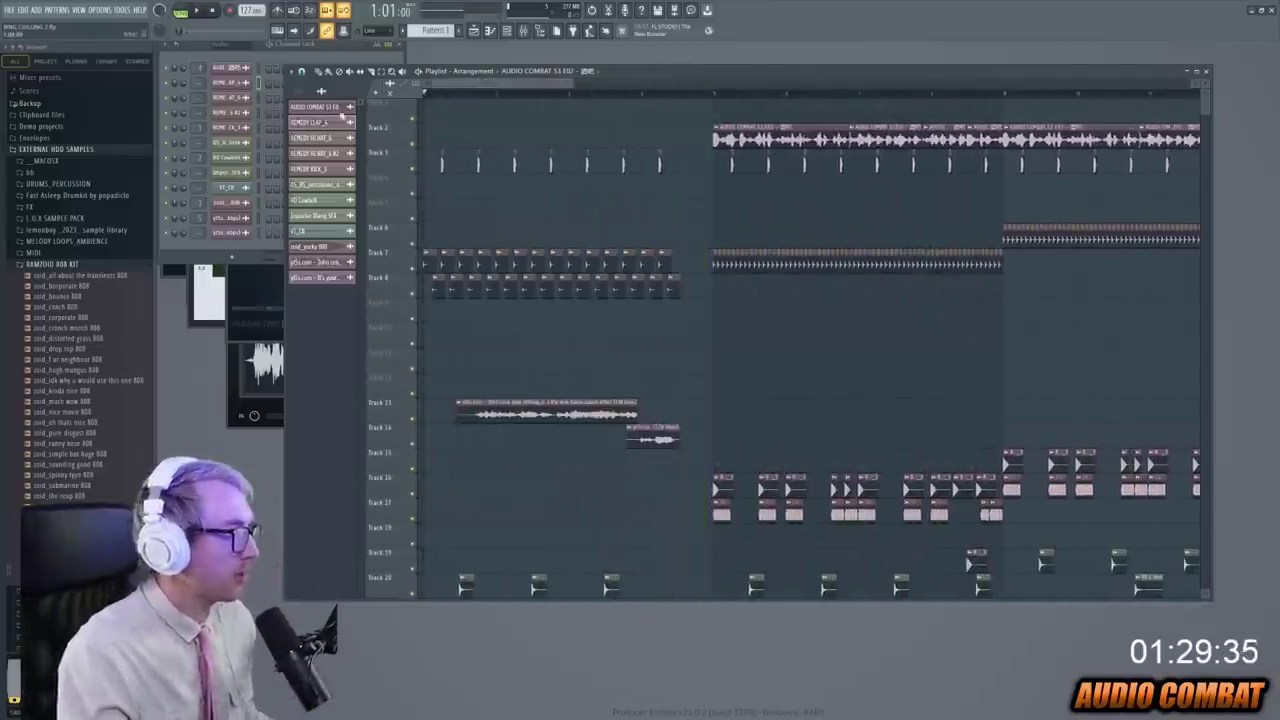
- Edit the Omnisphere notes of Pattern 1 in the piano roll
click(231, 57)
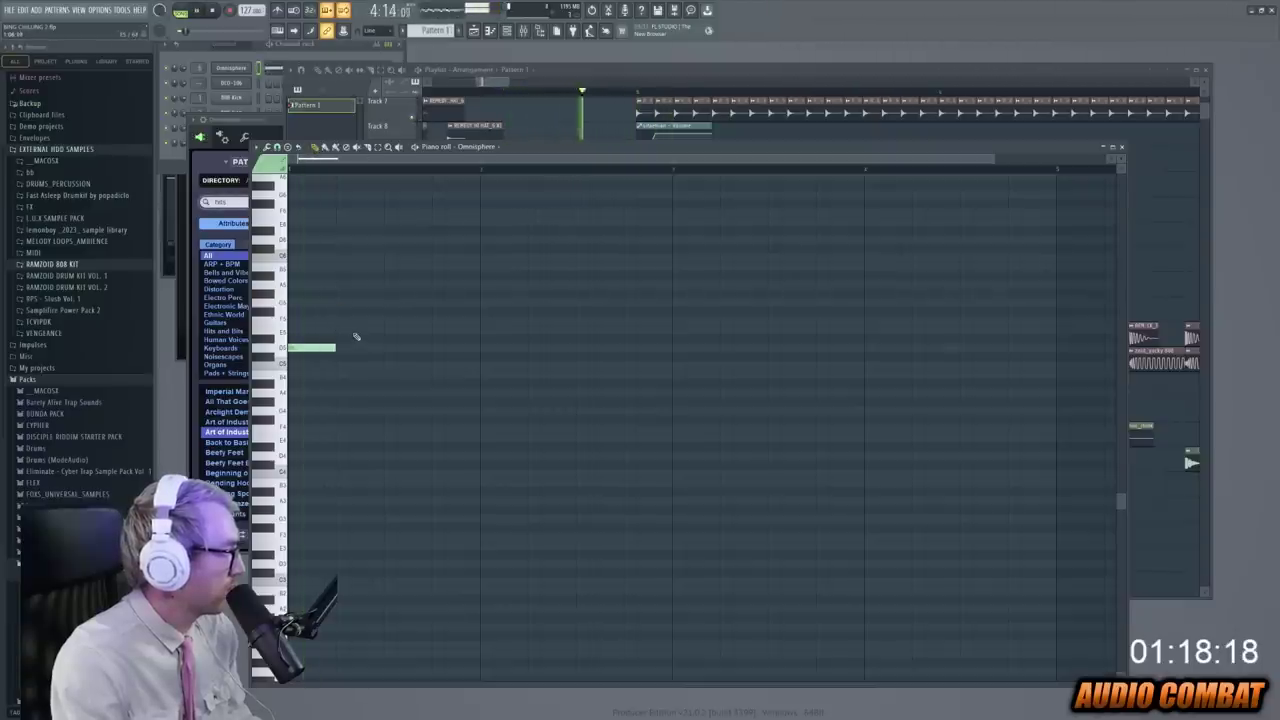
right_click(316, 334)
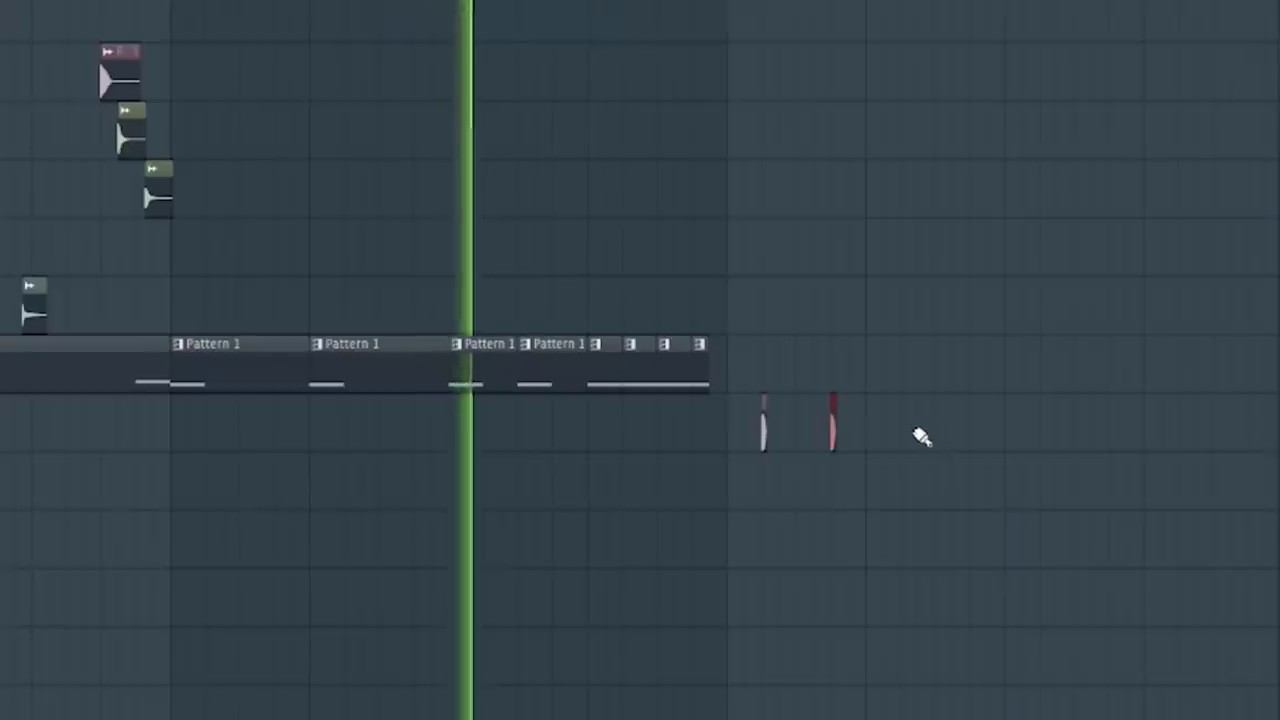
- Paint further clap clips at half-bar intervals in the section following the Pattern 1 clips
click(1037, 290)
click(1067, 291)
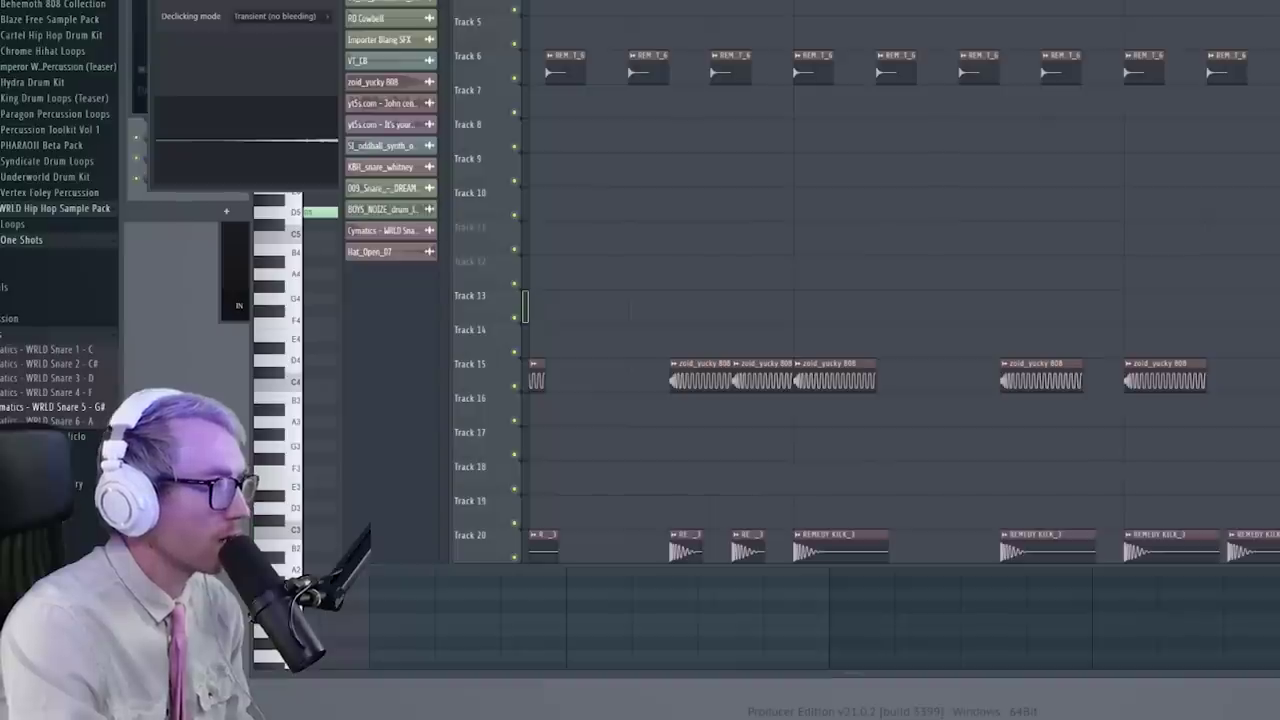
- Play back the section with the zoid_yucky 808, kick and hi-hat clips to check the groove
scroll(900, 300, left, 1)
key(space)
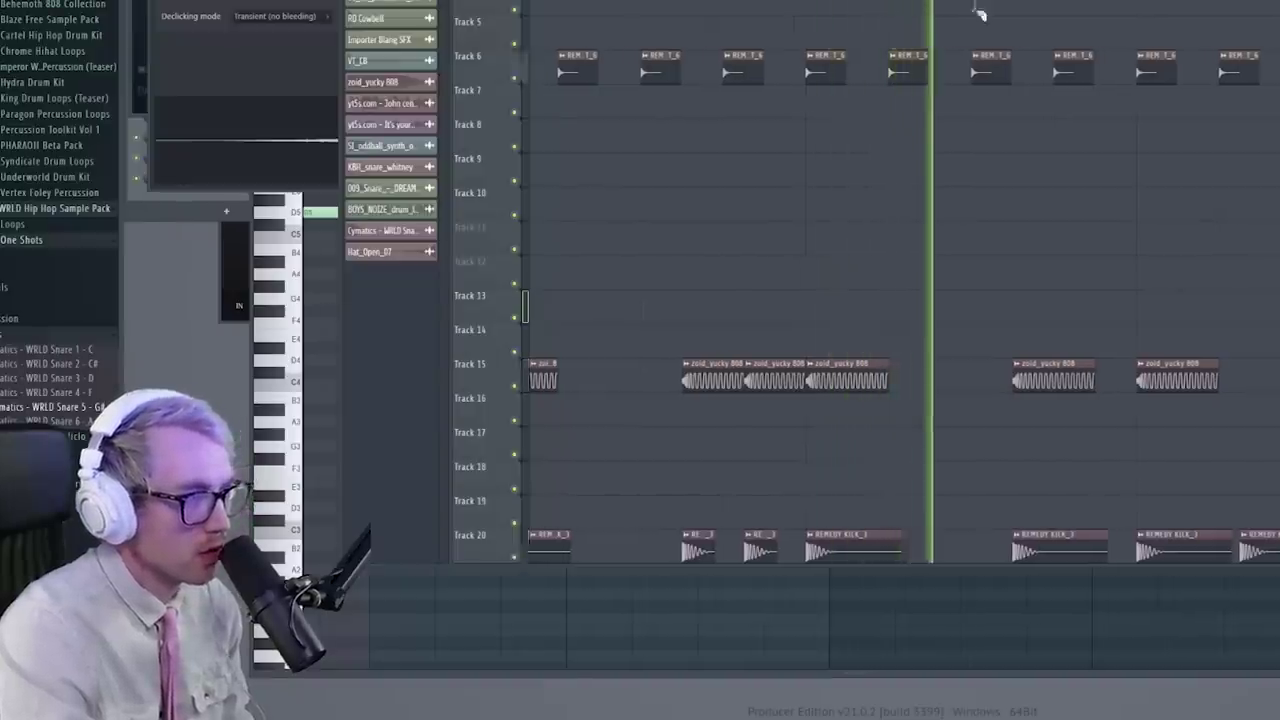
key(space)
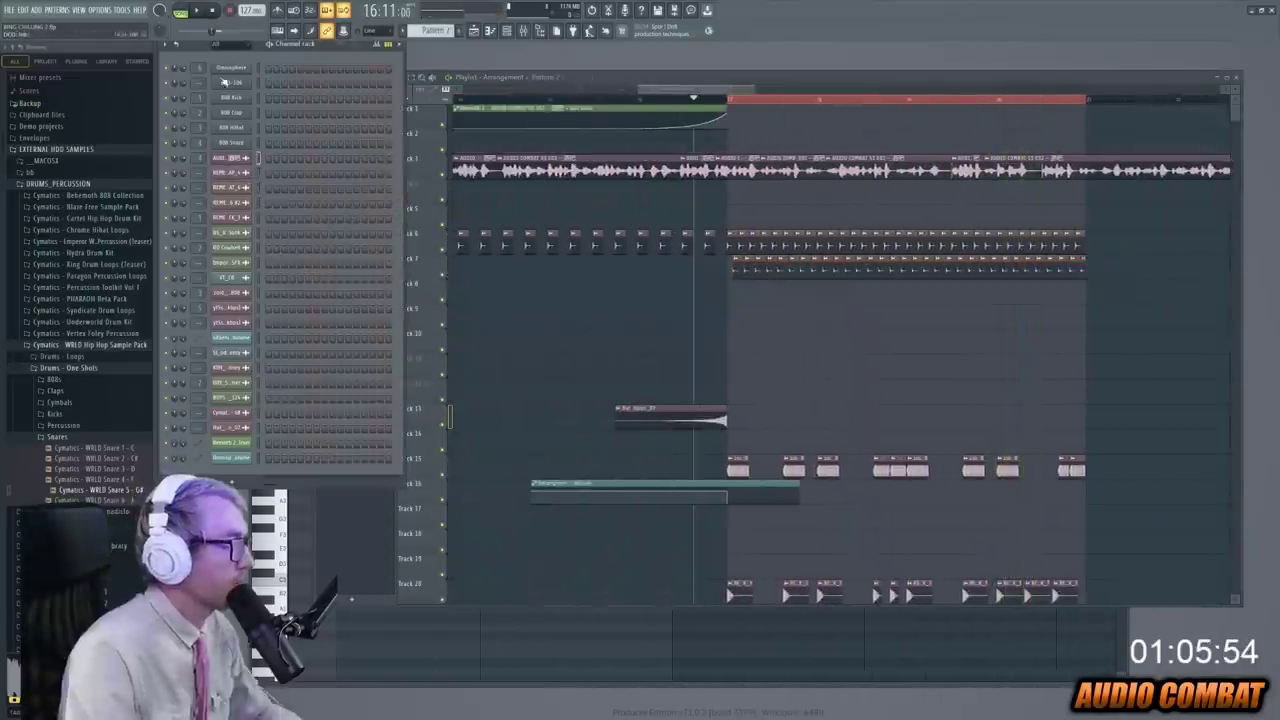
- Open the options of the Omnisphere channel in the channel rack
right_click(254, 66)
mouse_move(270, 134)
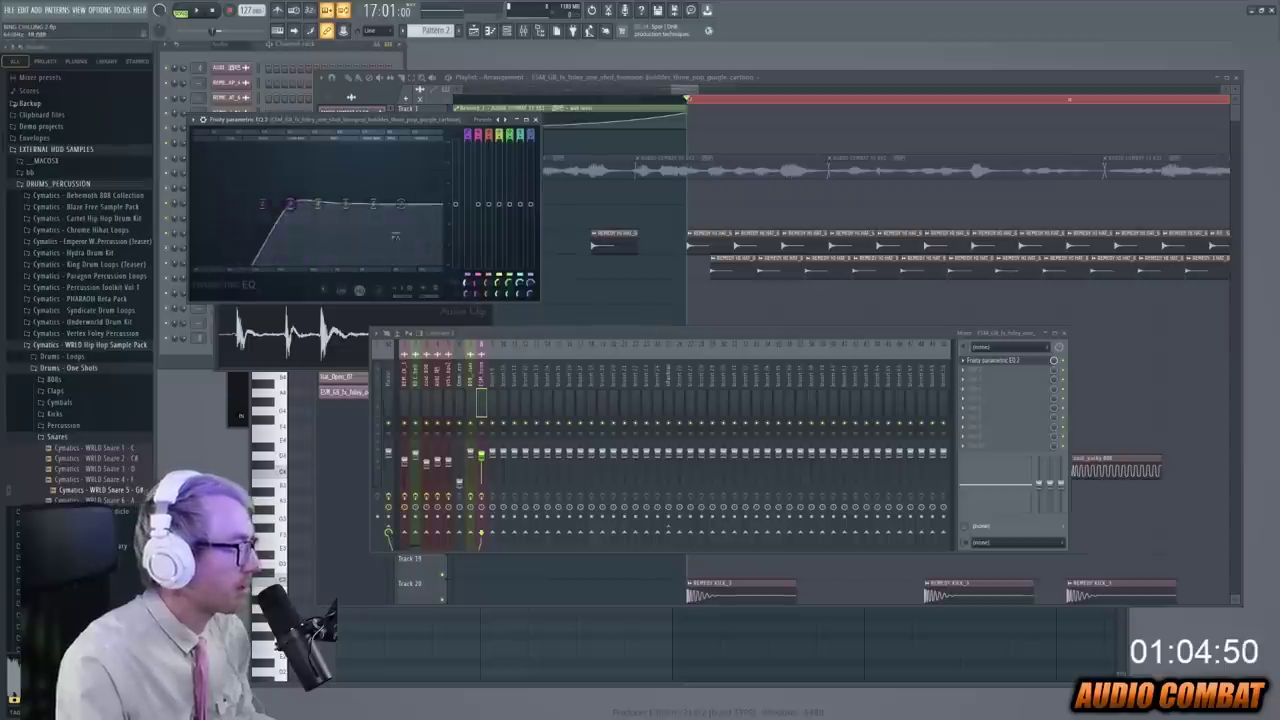
- Adjust the cartoon bubble-pop sample's Fruity parametric EQ 2 curve and continue its row of clips on Track 11 from bar 17
drag(402, 238, 420, 205)
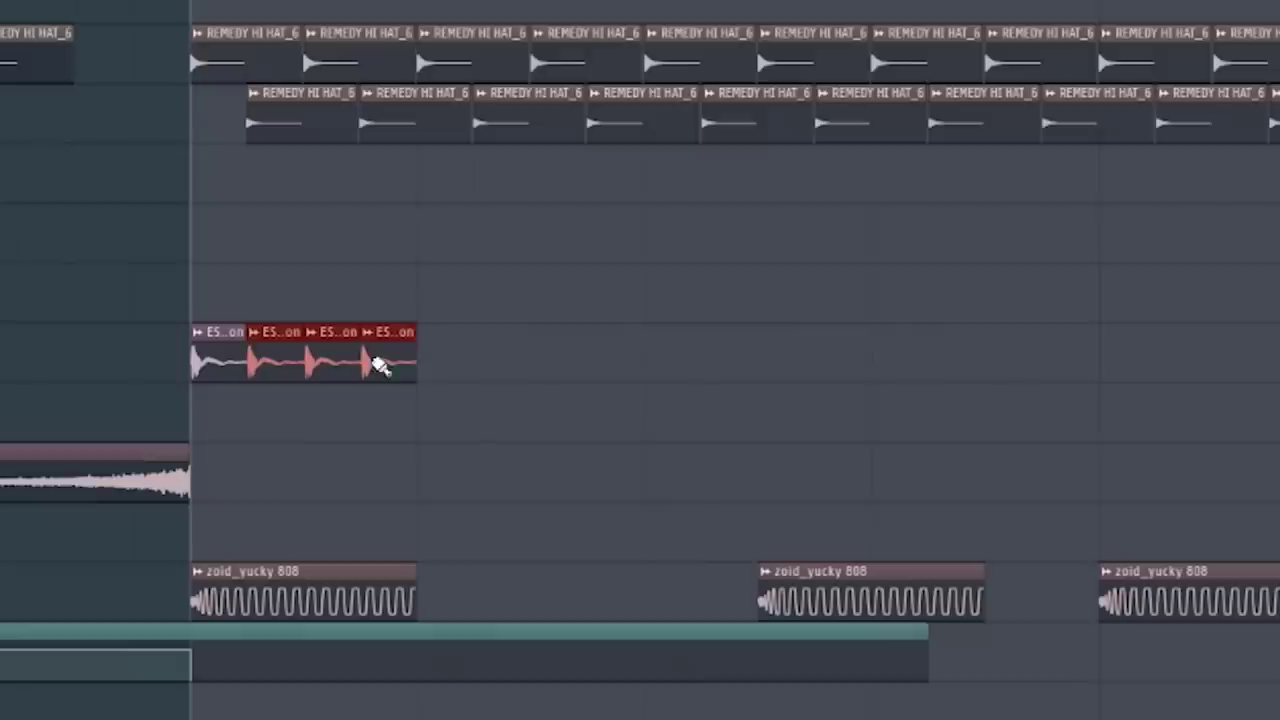
click(428, 365)
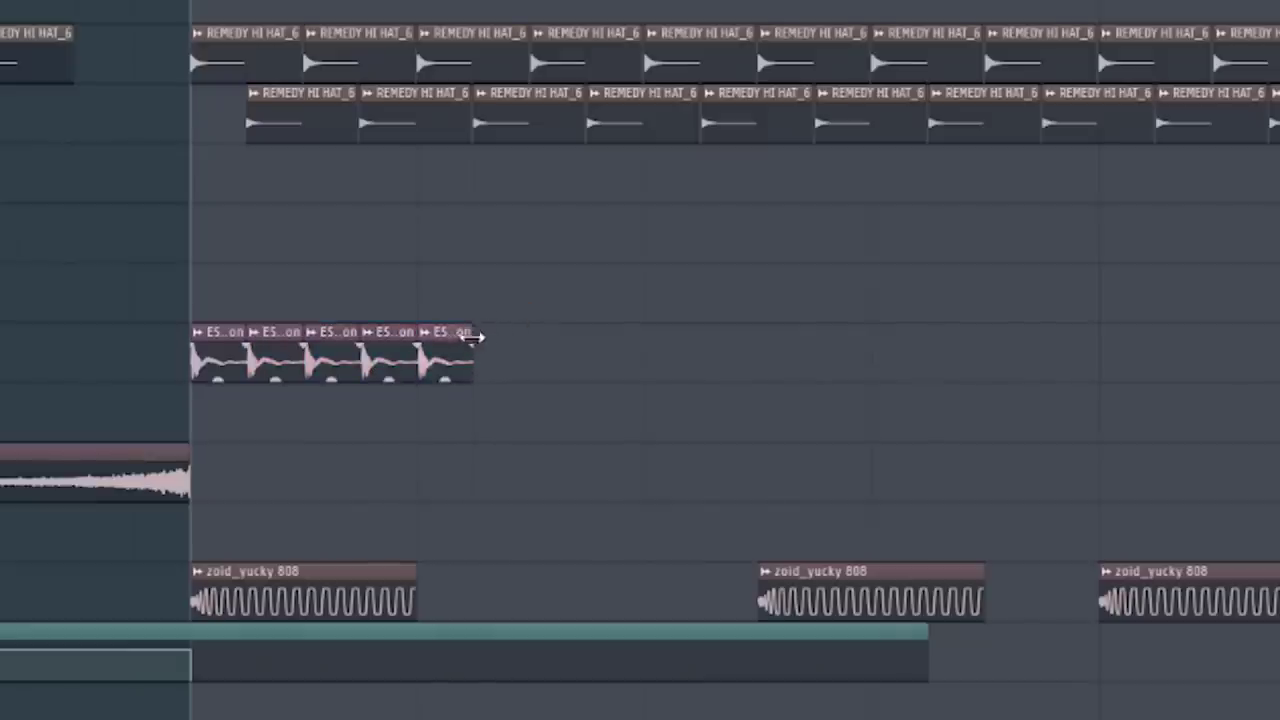
click(534, 346)
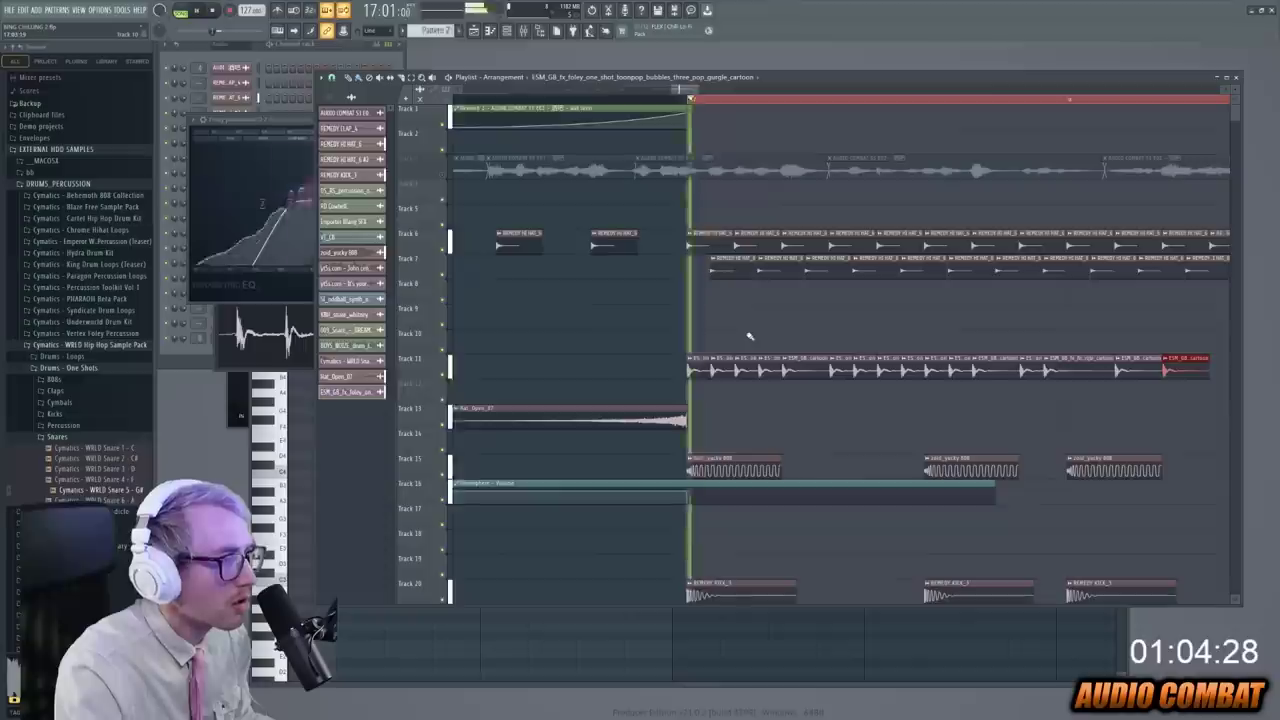
- Audition the cartoon pop clips on Track 11 against the vocal and open that sample's Fruity parametric EQ 2
key(space)
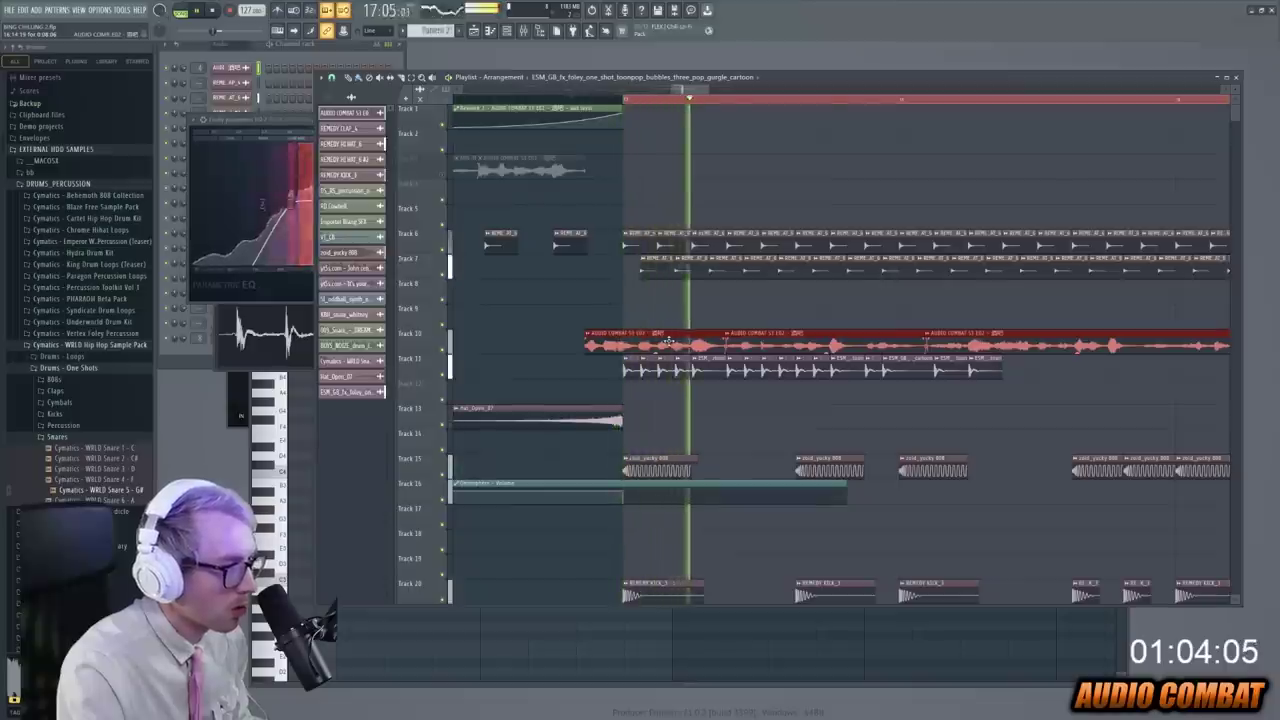
click(985, 385)
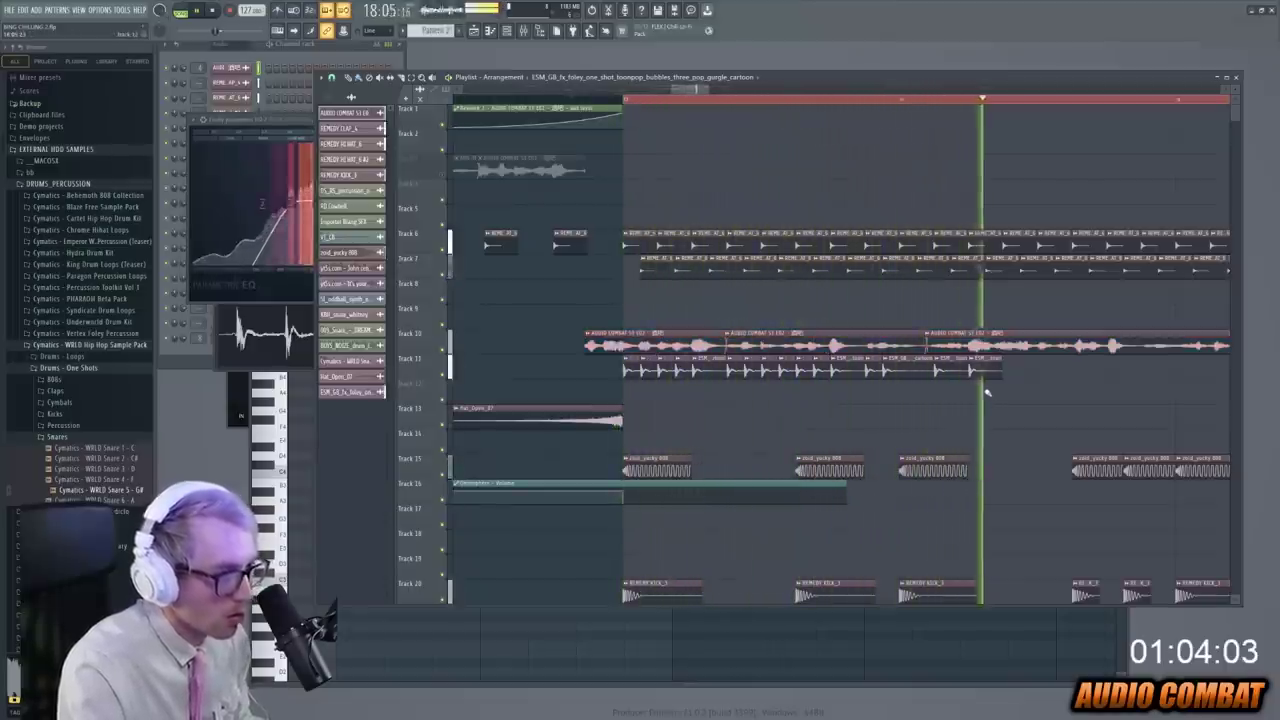
key(space)
key(space)
right_click(843, 371)
key(Escape)
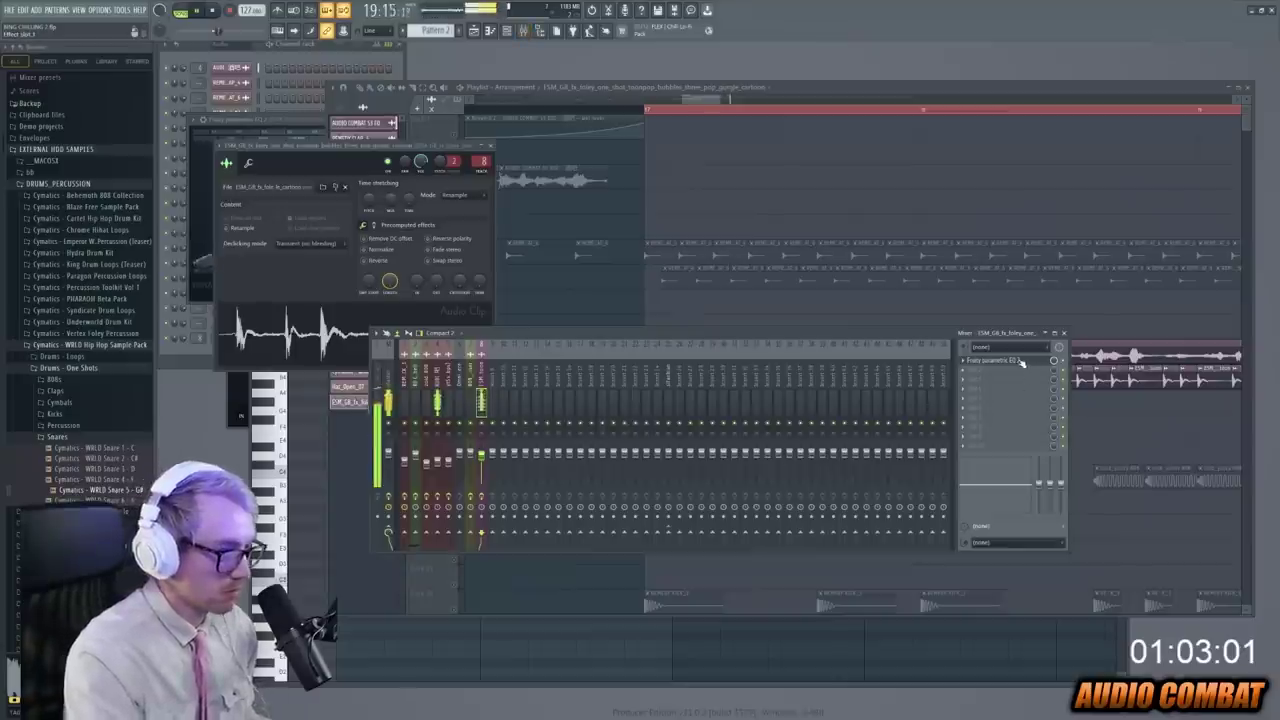
click(1020, 362)
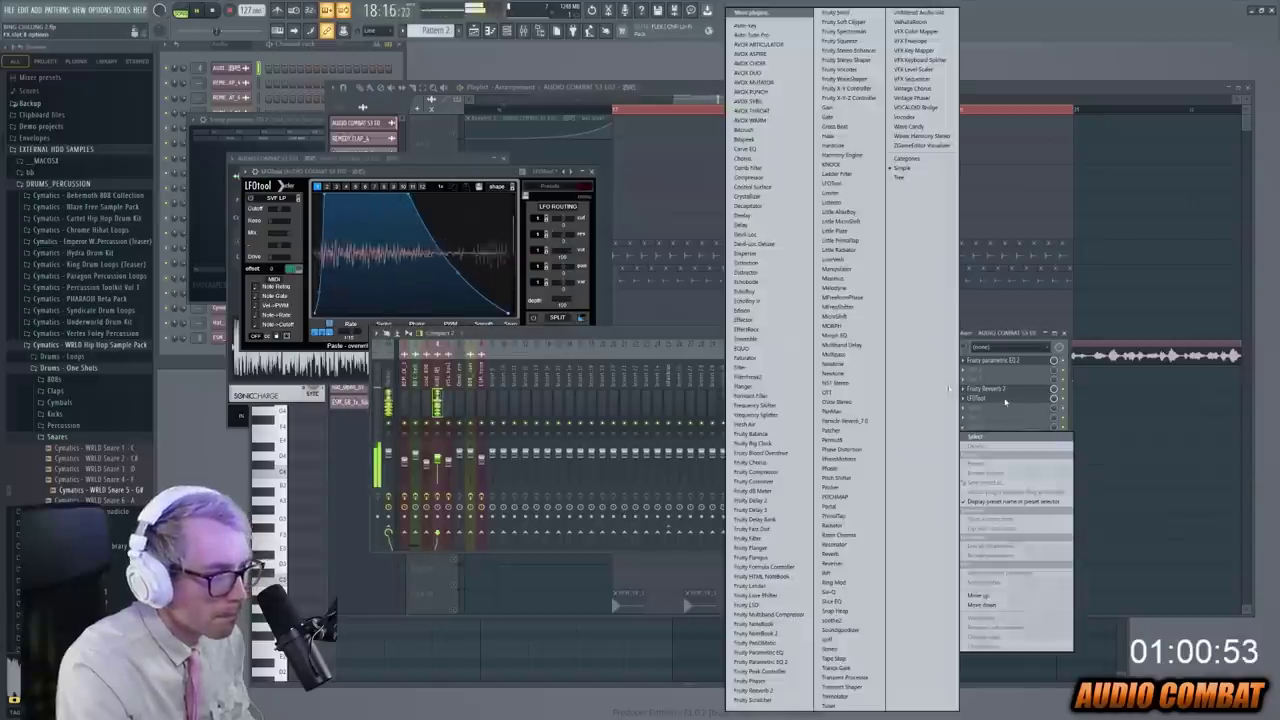
- Create an automation clip for the mix level of LFOTool on the AUDIO COMBAT vocal's mixer insert
click(1005, 402)
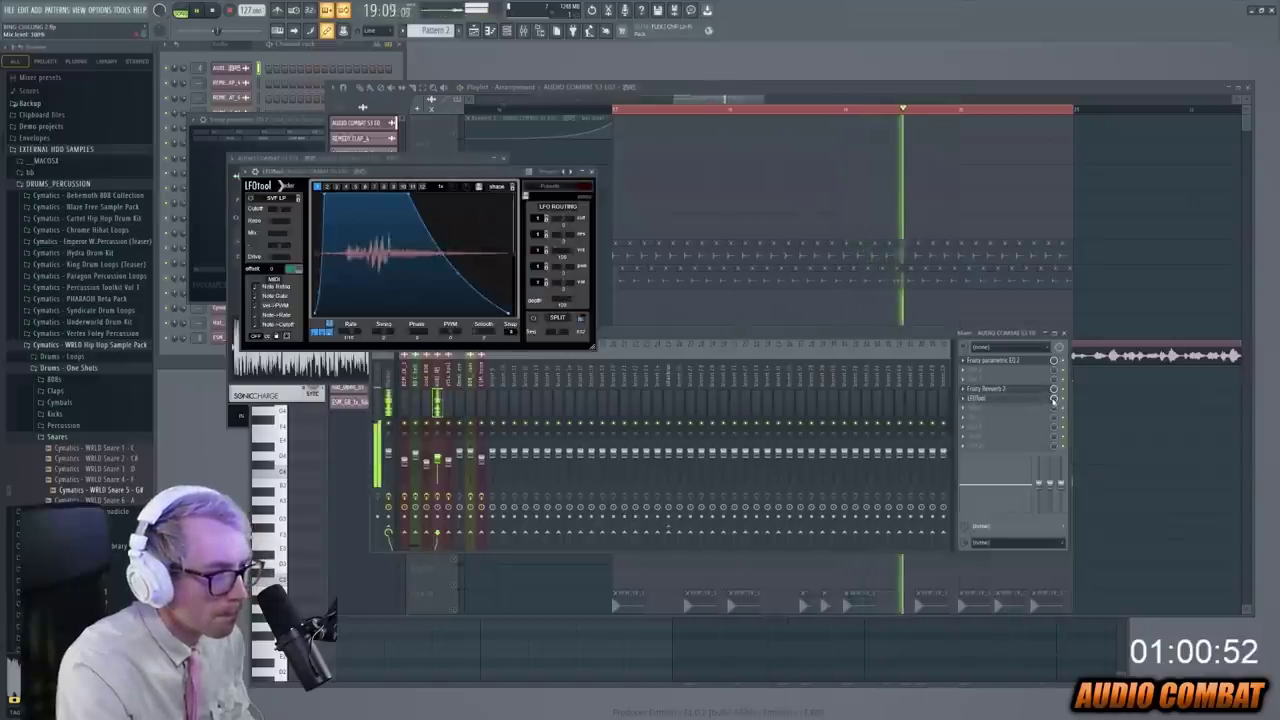
right_click(1054, 398)
click(1096, 475)
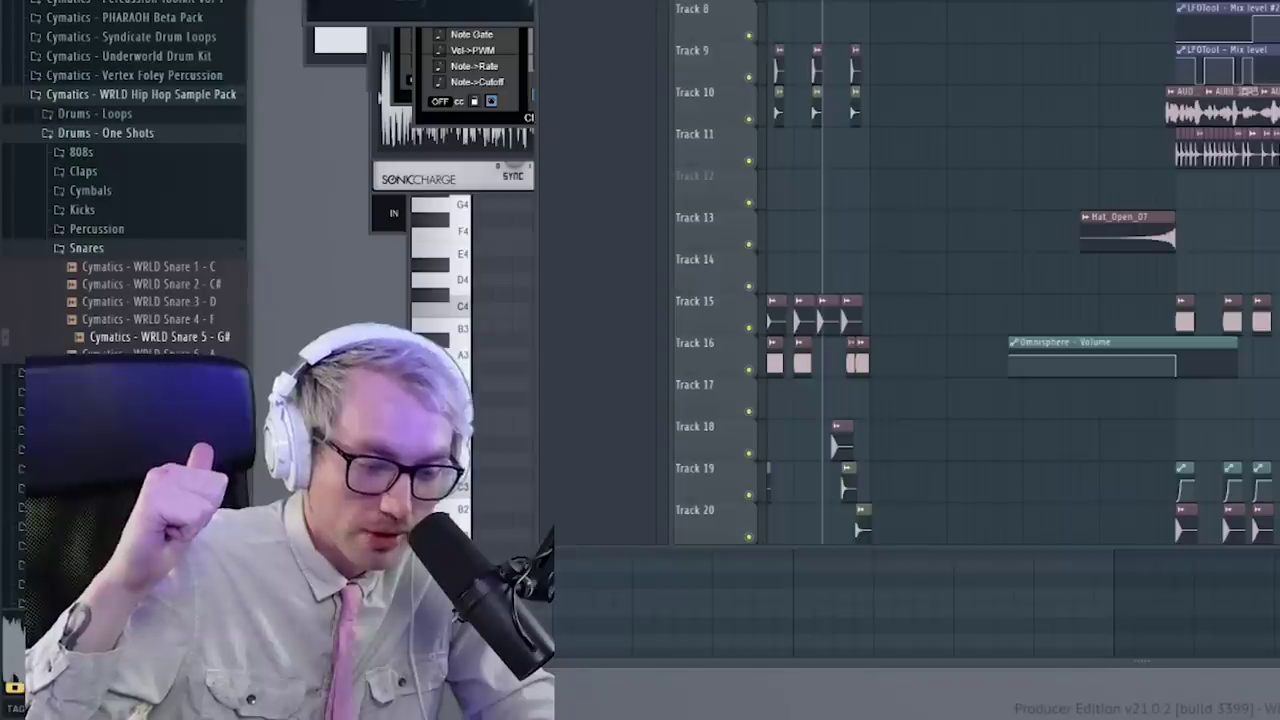
- Audition the transition into the drop around bar 17 by replaying the arrangement from just before it
key(space)
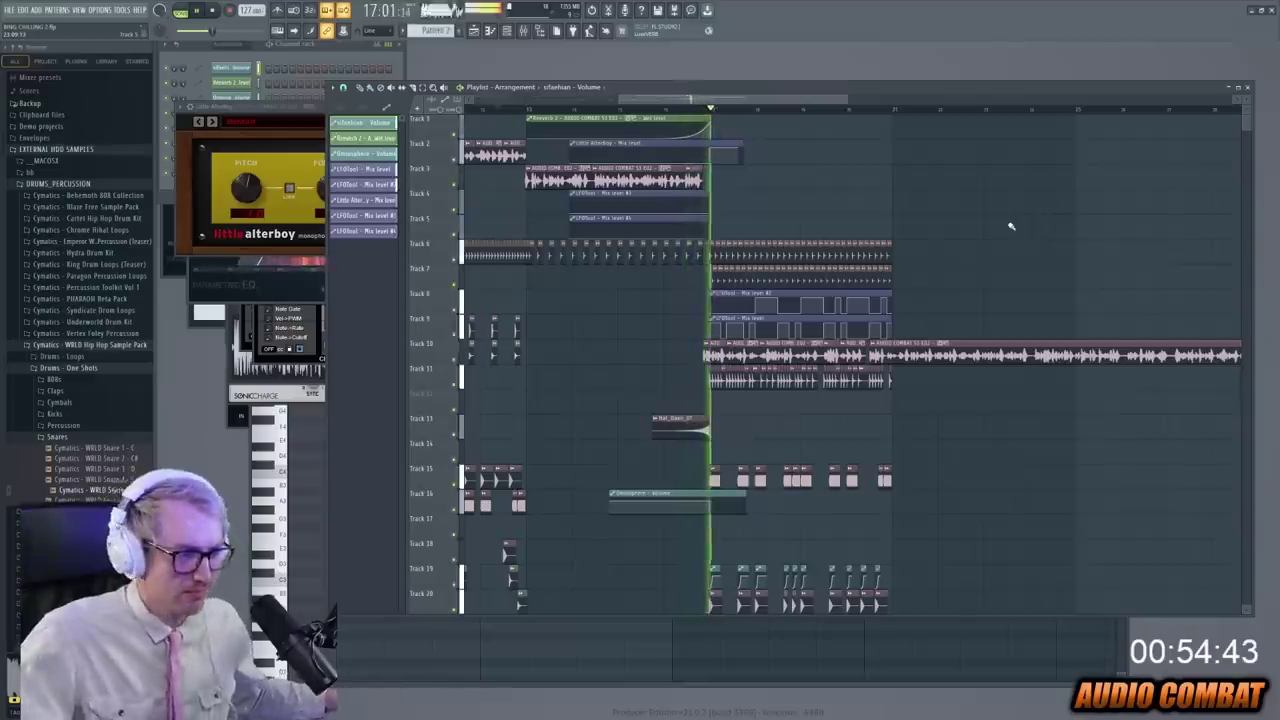
key(space)
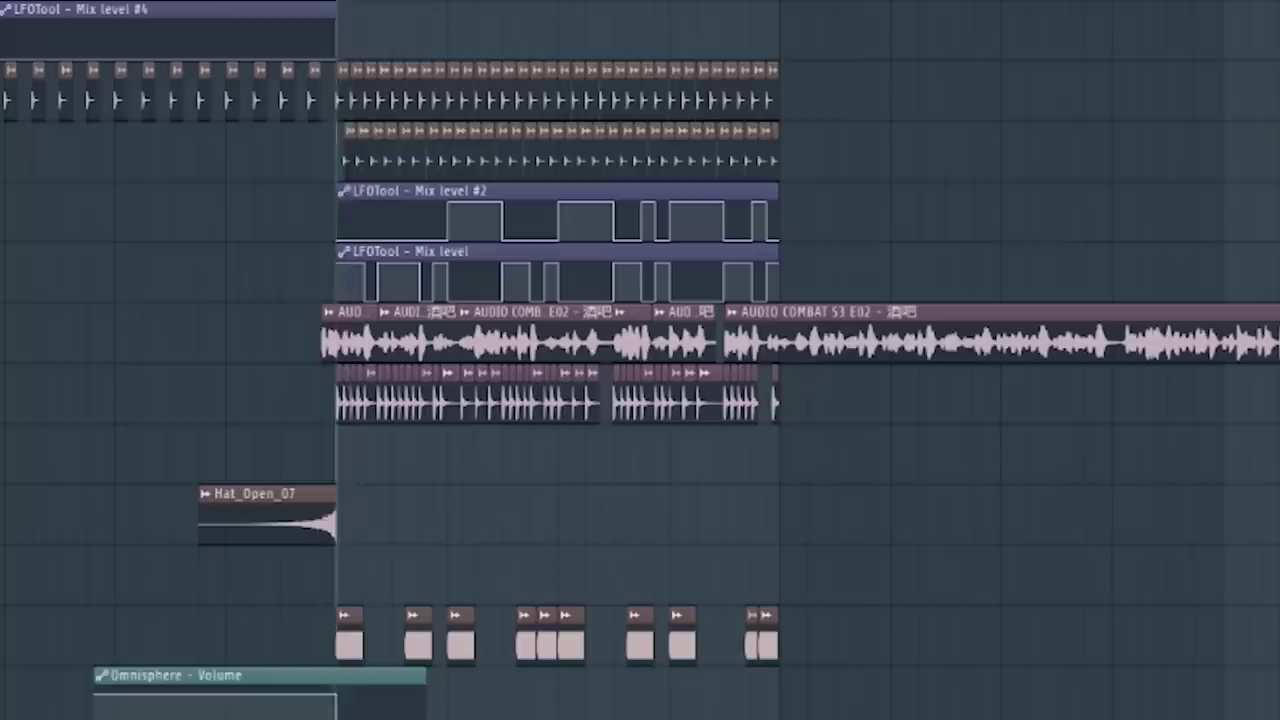
click(716, 108)
key(space)
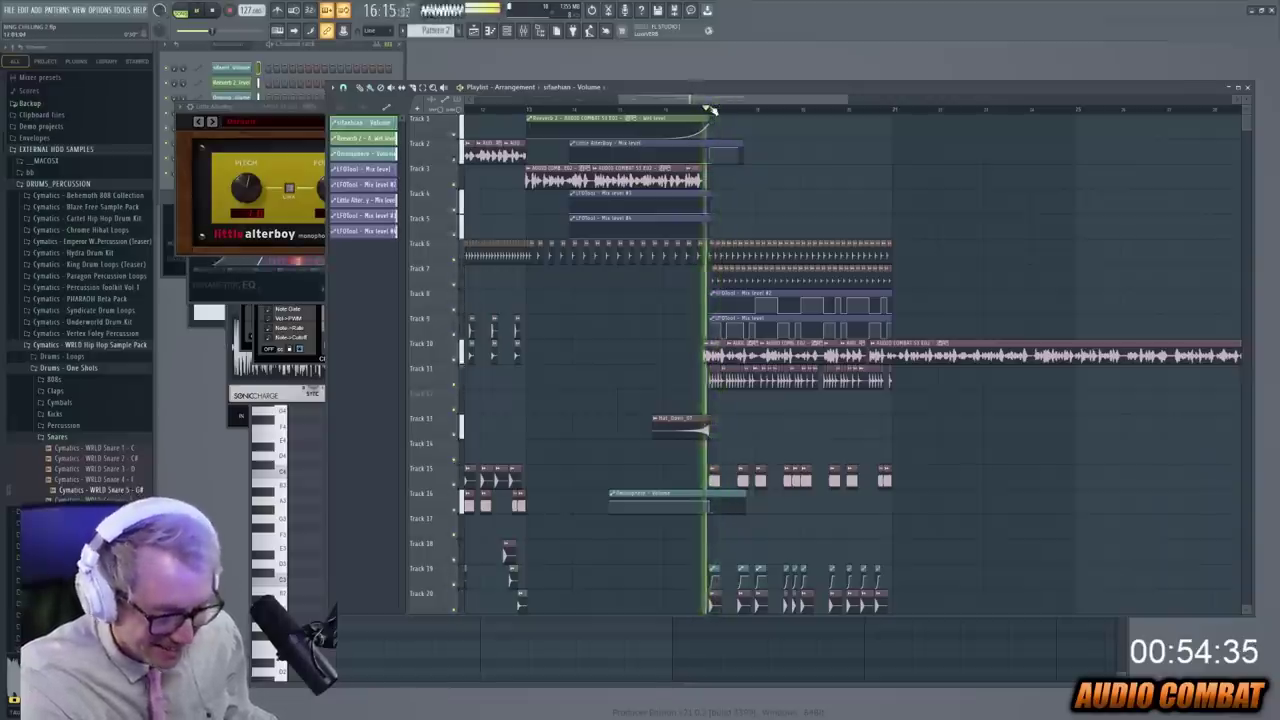
click(711, 108)
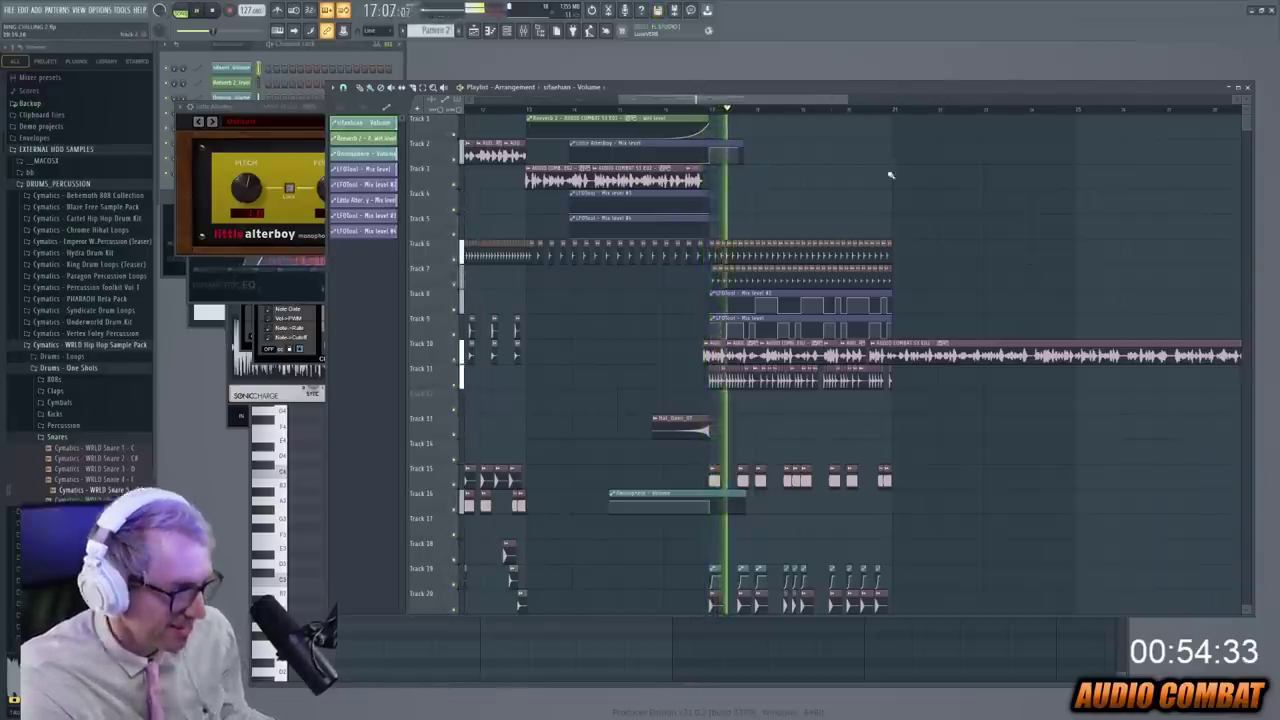
key(space)
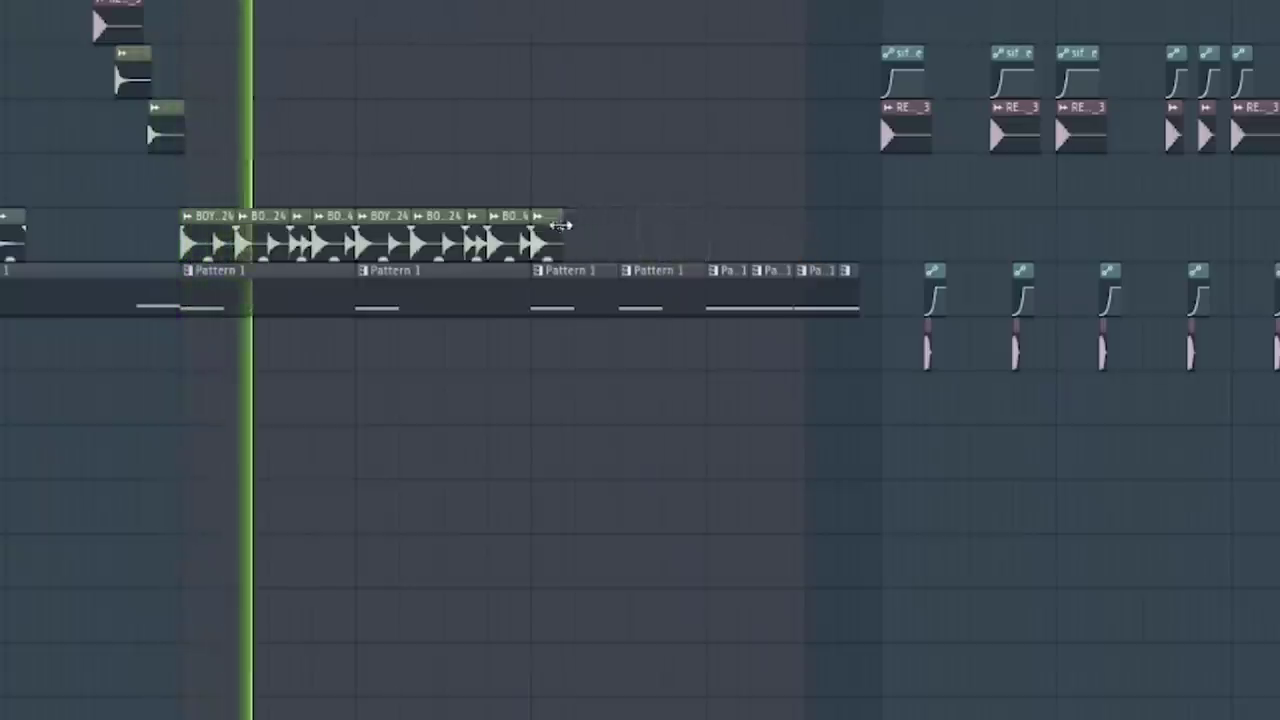
- Extend the row of BOYS_NOIZE drum clips toward bar 17 and continue the cartoon pop clips on Track 12 after bar 22
mouse_move(563, 235)
mouse_down()
mouse_move(834, 229)
mouse_move(820, 245)
mouse_up()
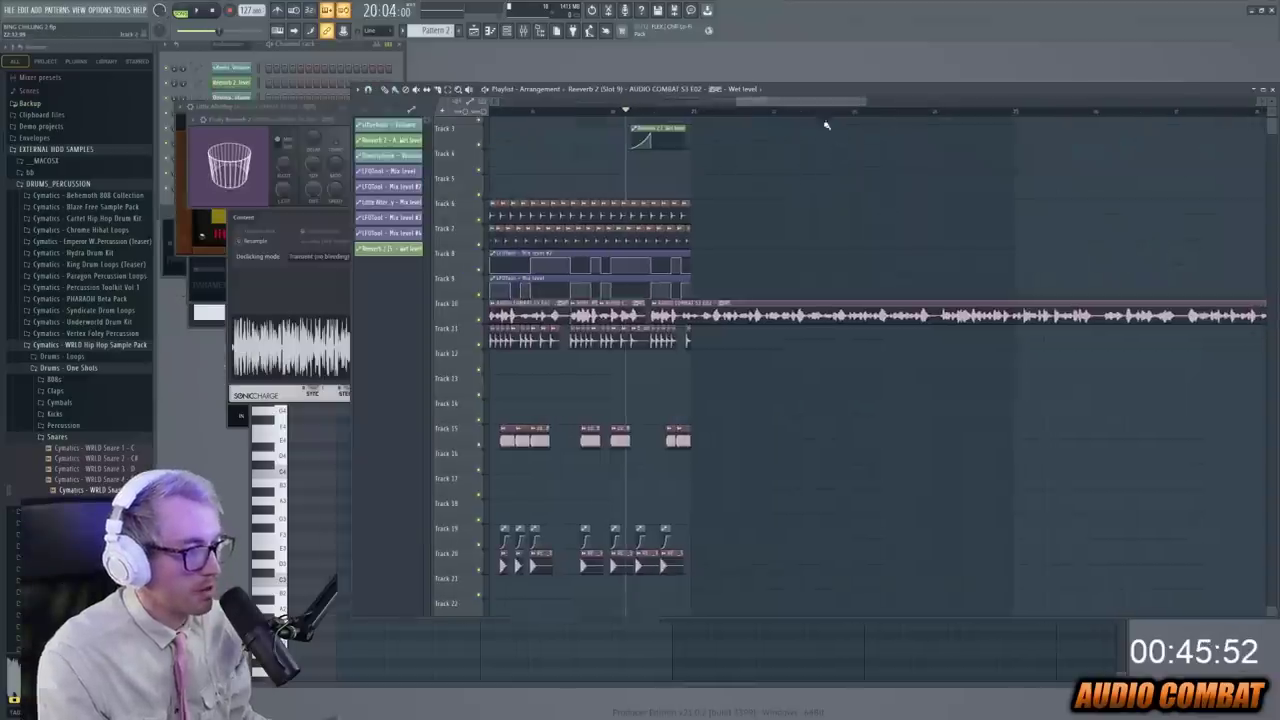
drag(672, 315, 1196, 198)
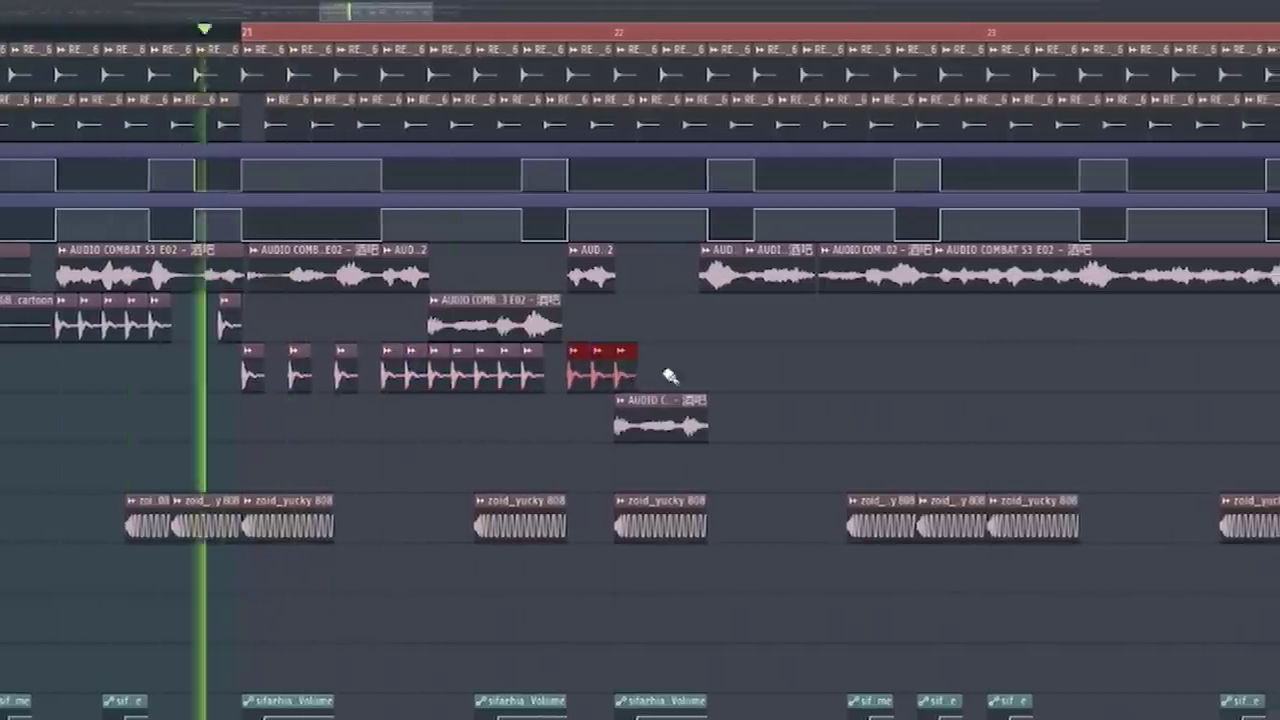
mouse_move(670, 375)
mouse_down()
mouse_move(720, 363)
mouse_move(958, 372)
mouse_up()
mouse_move(868, 372)
mouse_down()
mouse_move(885, 216)
mouse_move(336, 381)
mouse_move(504, 352)
mouse_move(843, 391)
mouse_up()
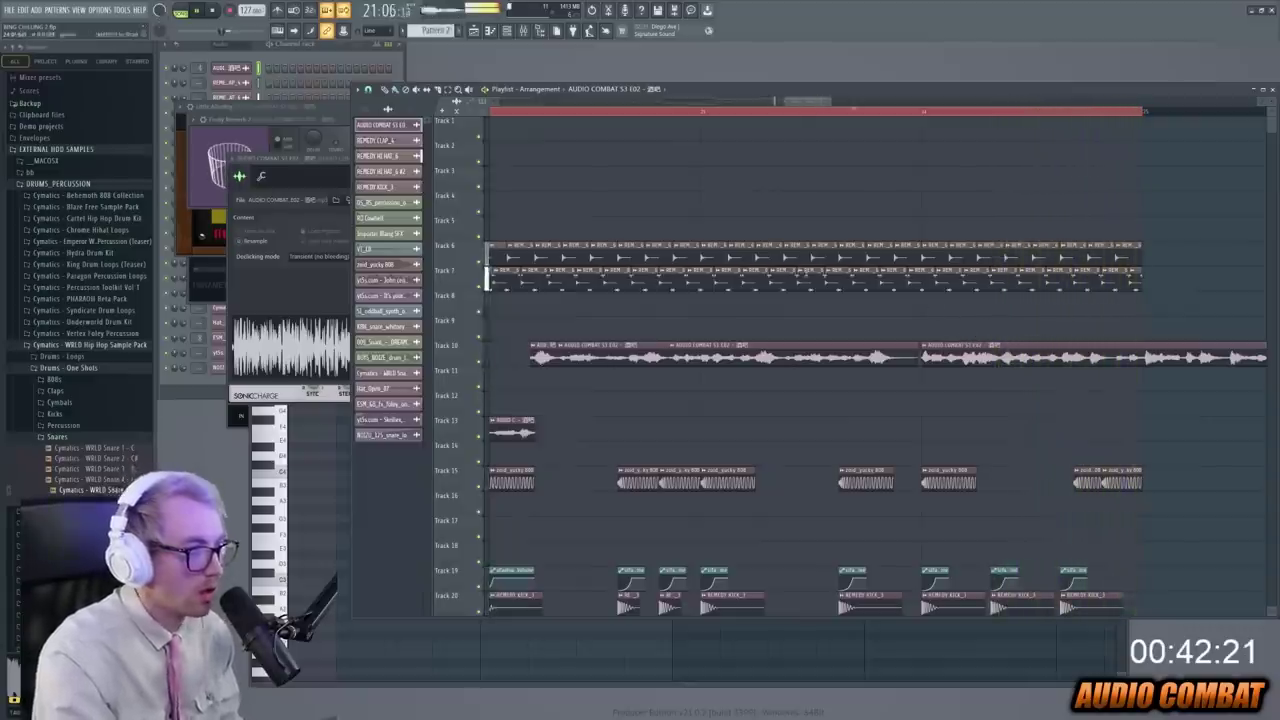
- Adjust the playlist snap setting and reshape the Effector mix level automation clip on Track 1 around bars 22 and 23
click(368, 90)
click(383, 126)
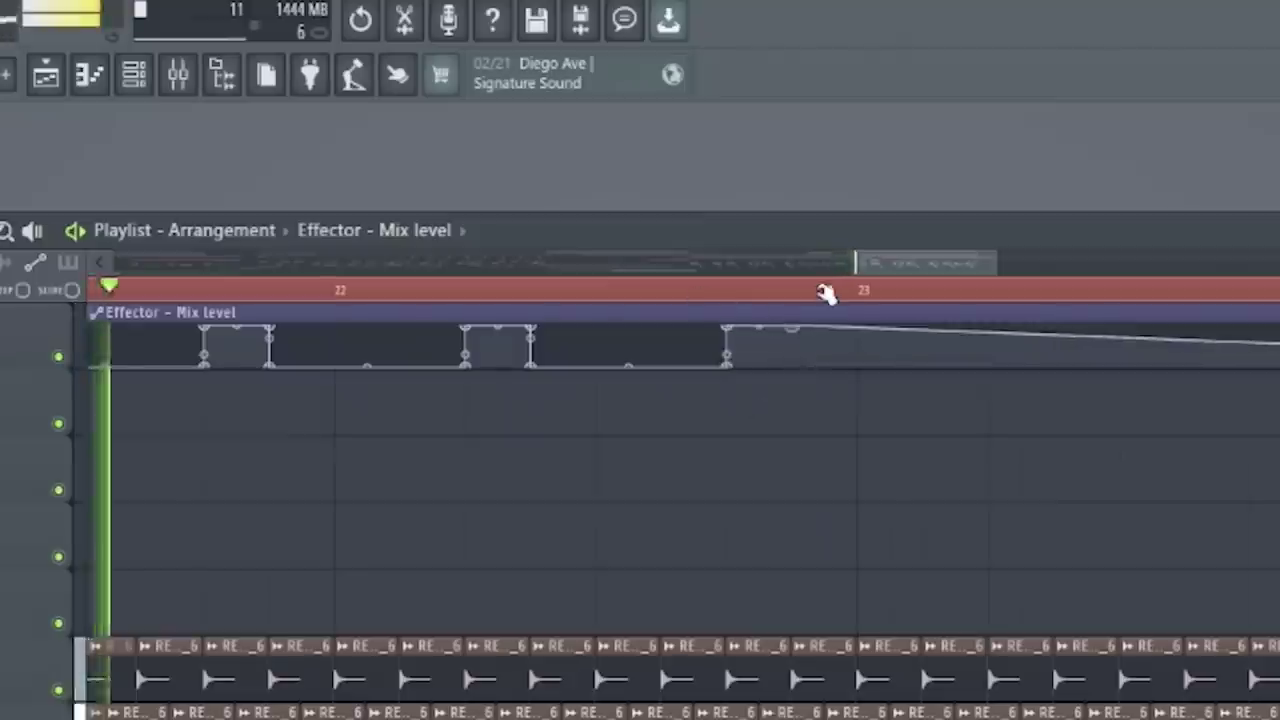
key(ctrl+z)
drag(995, 258, 1034, 314)
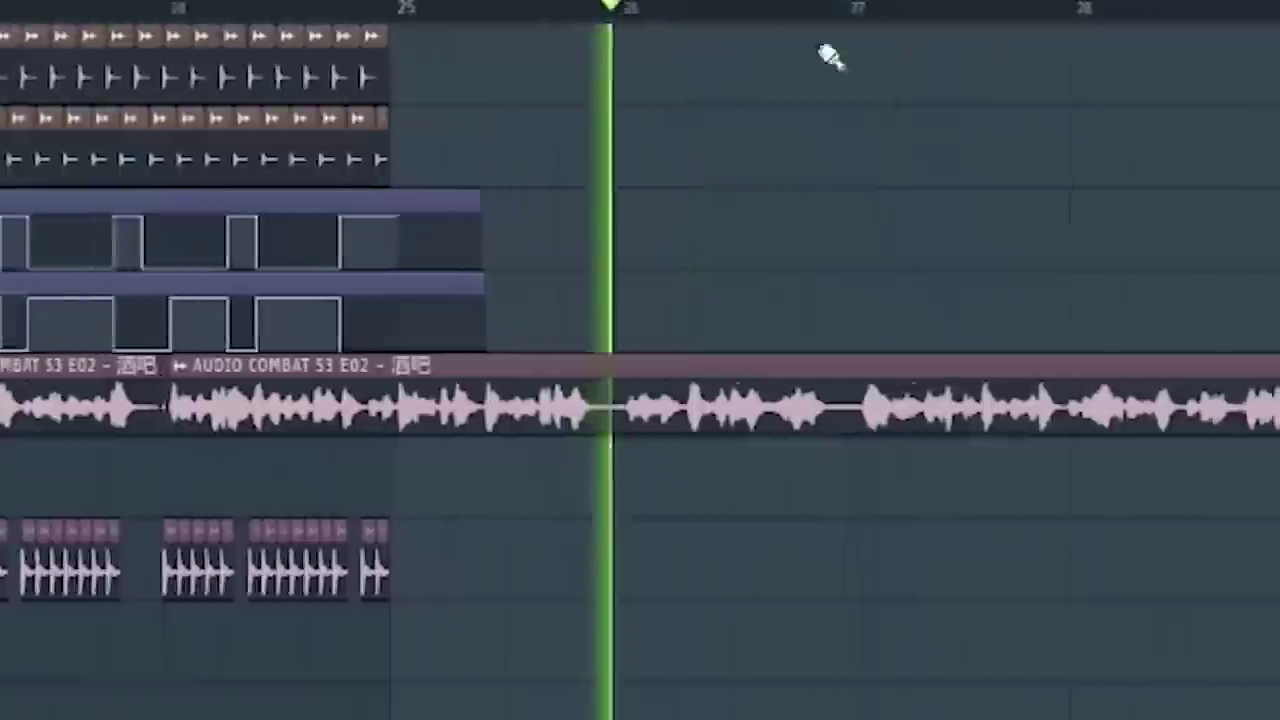
- Audition the vocal after bar 25 and move the leftover AUDIO COMBAT clip on Track 10 four bars further along, to about bar 40
key(space)
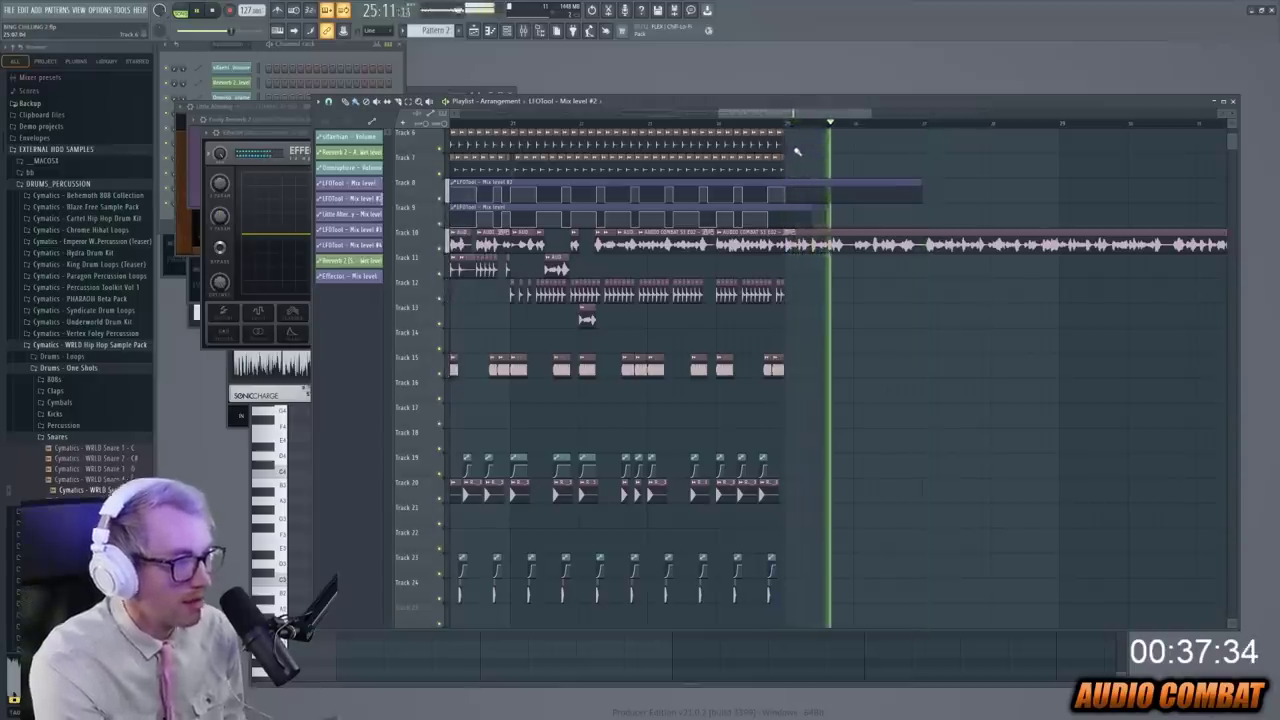
key(space)
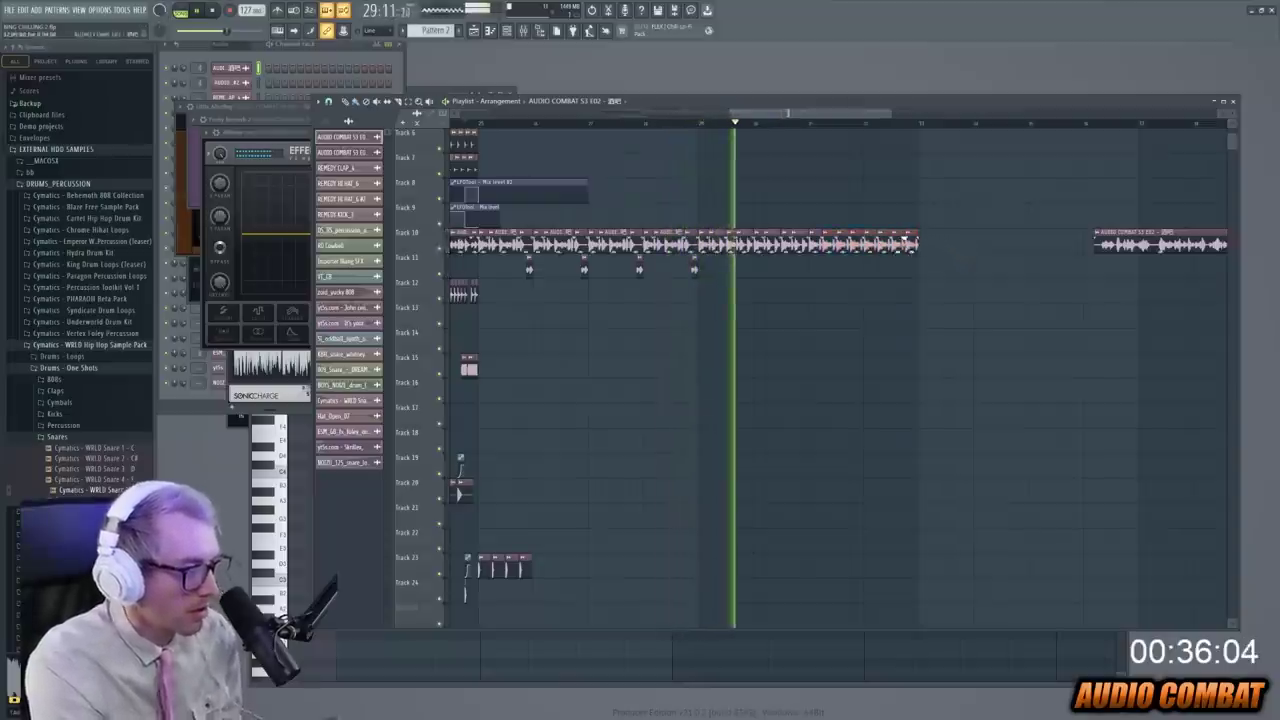
scroll(783, 144, up, 5)
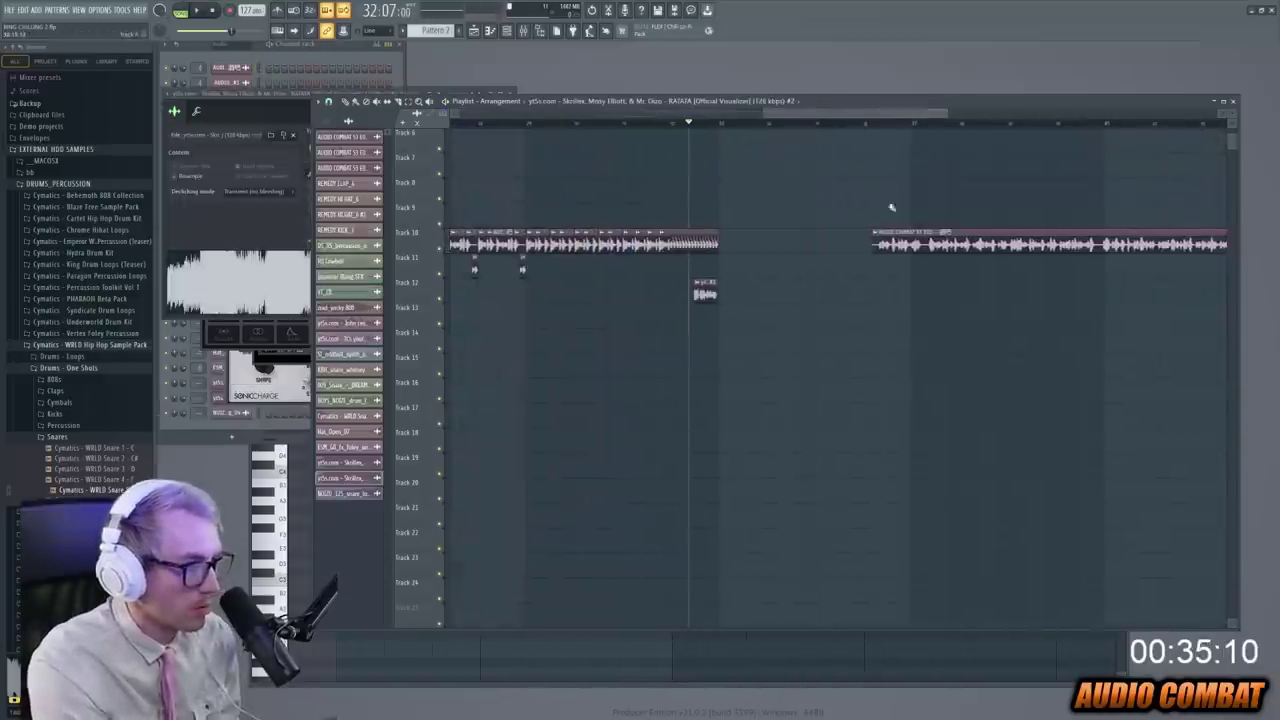
drag(889, 232, 1155, 229)
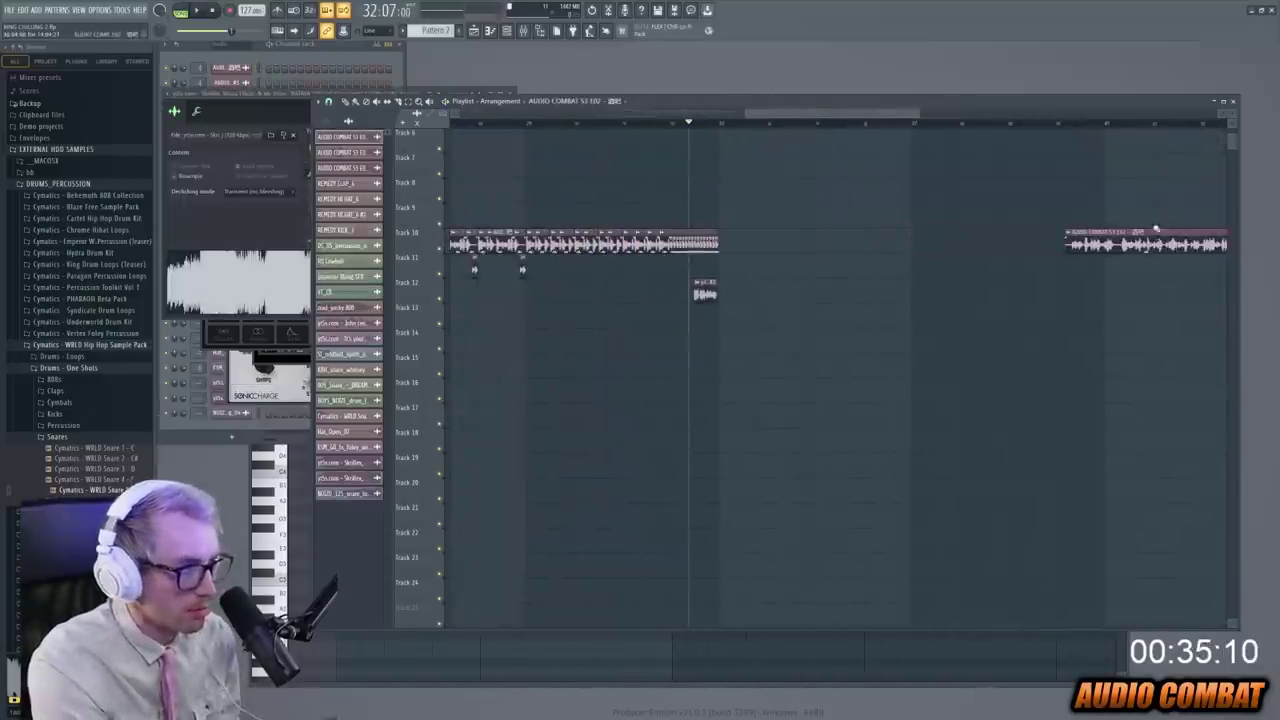
scroll(870, 116, down, 5)
drag(677, 114, 601, 124)
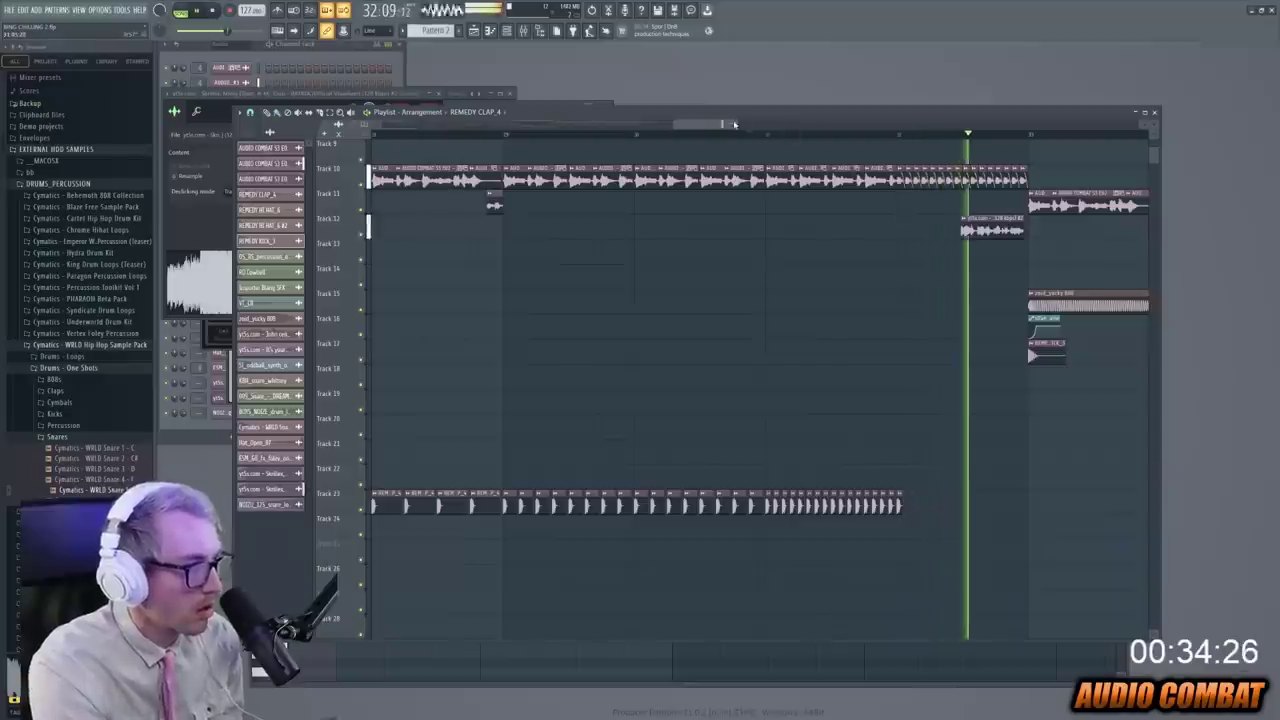
- Audition the section starting at bar 33 and inspect its 808, kick, snare and hi-hat clips
scroll(916, 253, down, 3)
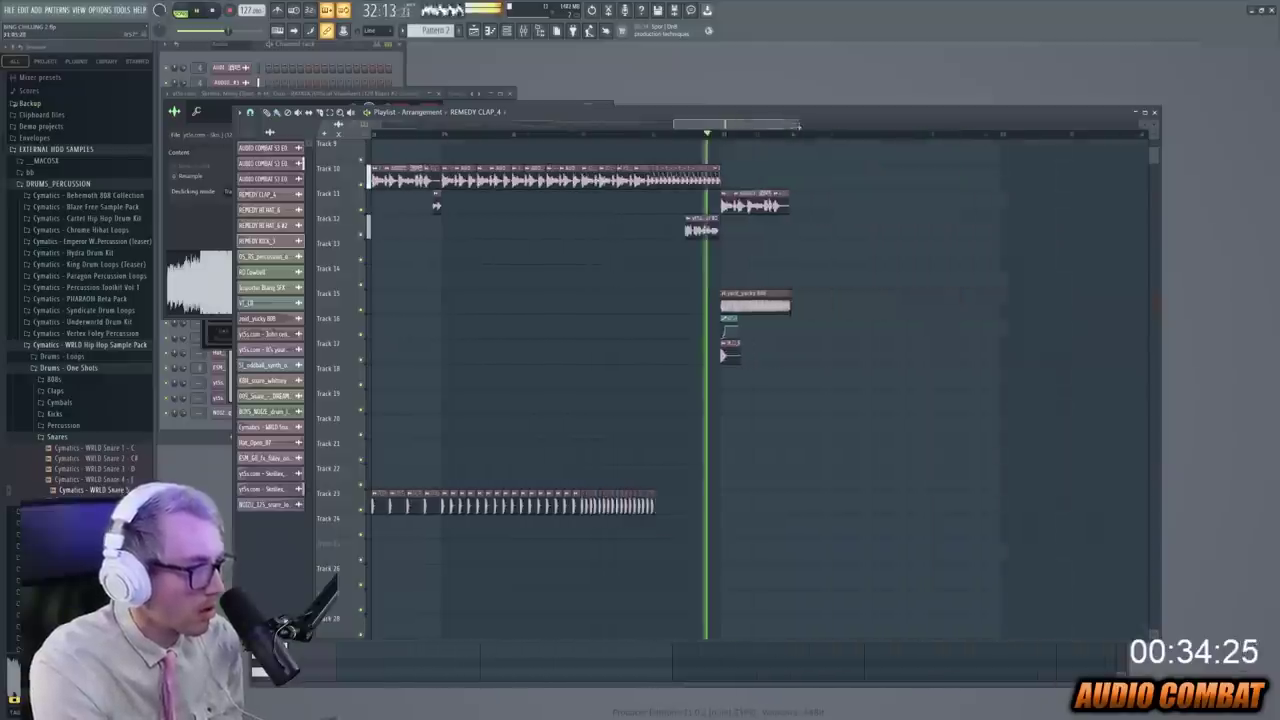
key(space)
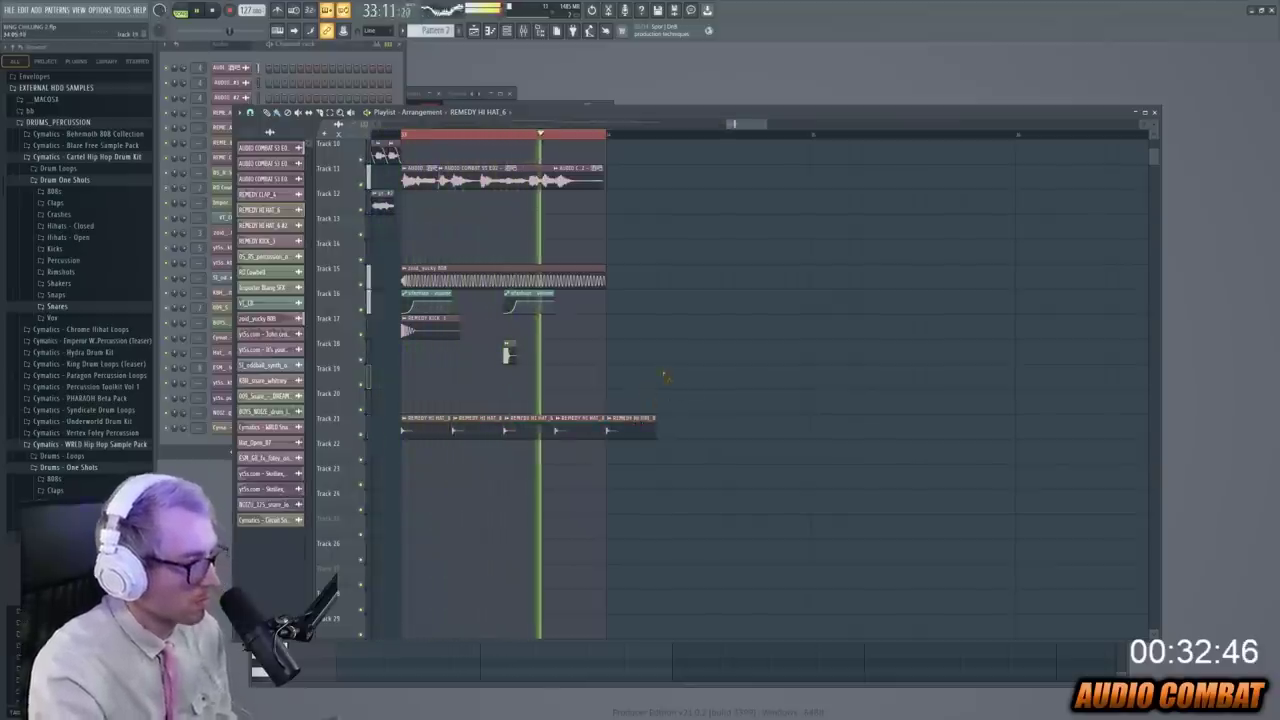
drag(743, 126, 771, 126)
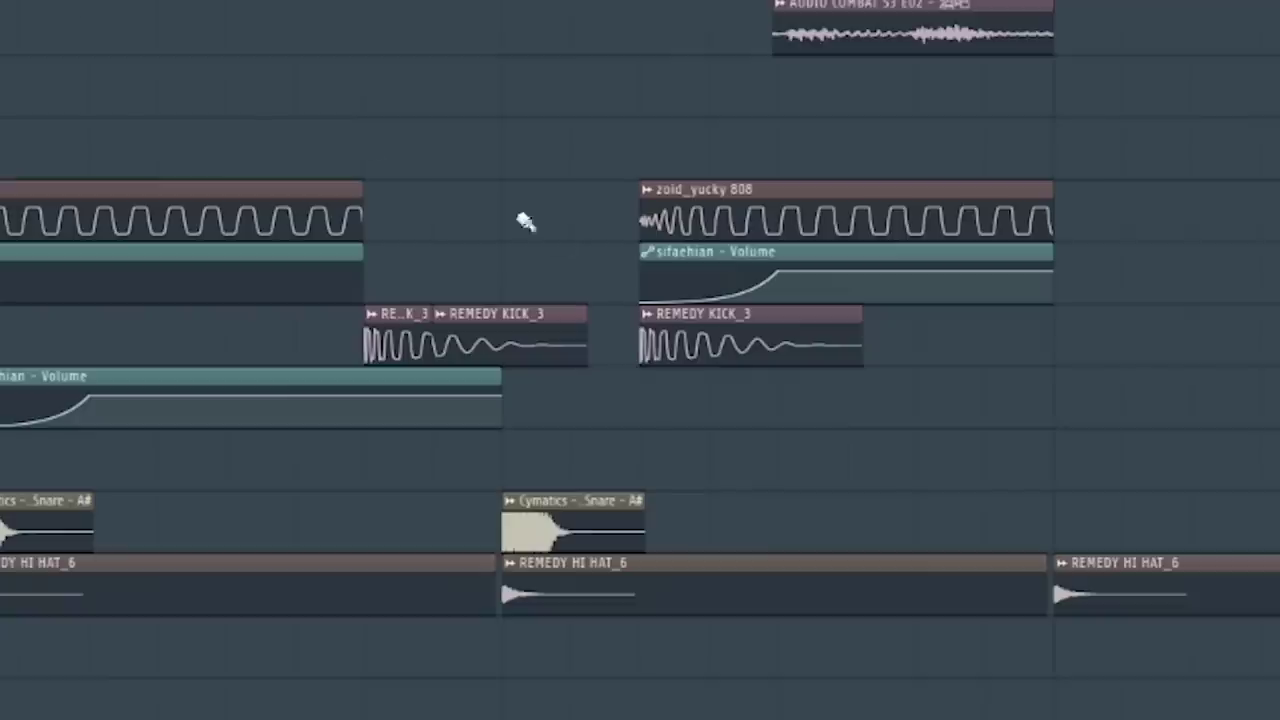
click(416, 307)
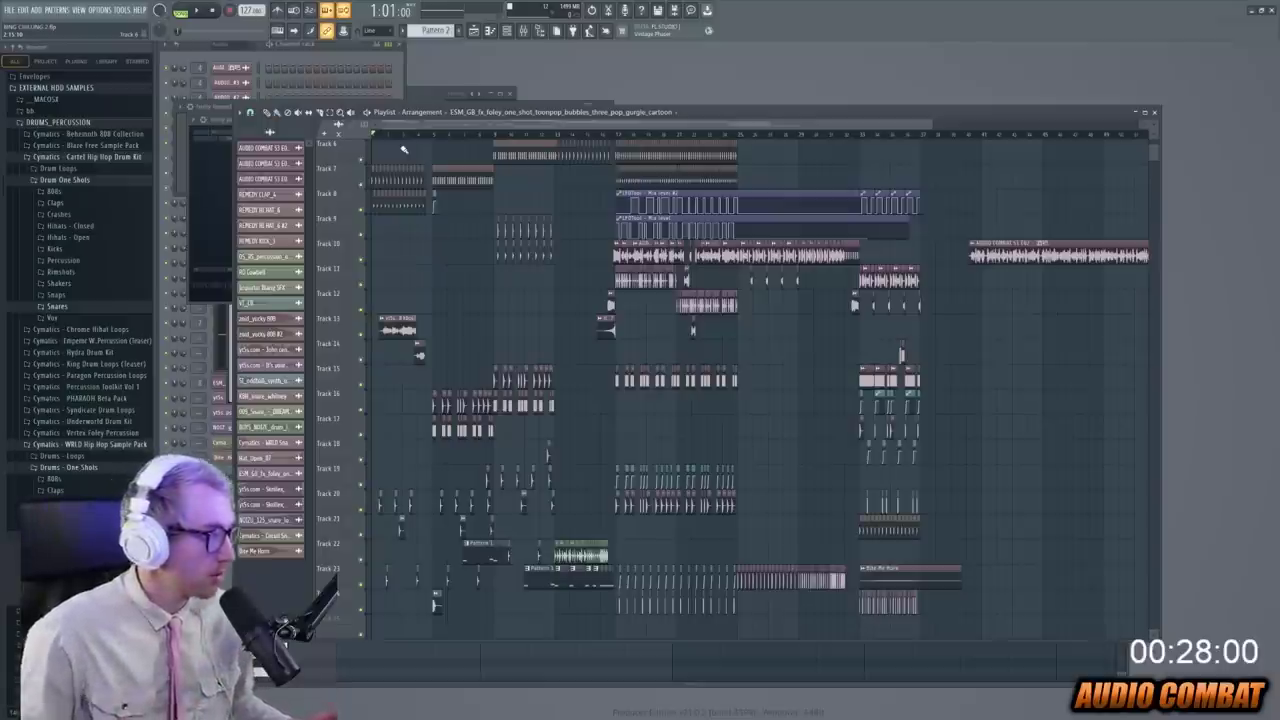
- Play back the arrangement and trim the Round_to_the_Rythm clip to end with the section's last hi-hat clip
key(space)
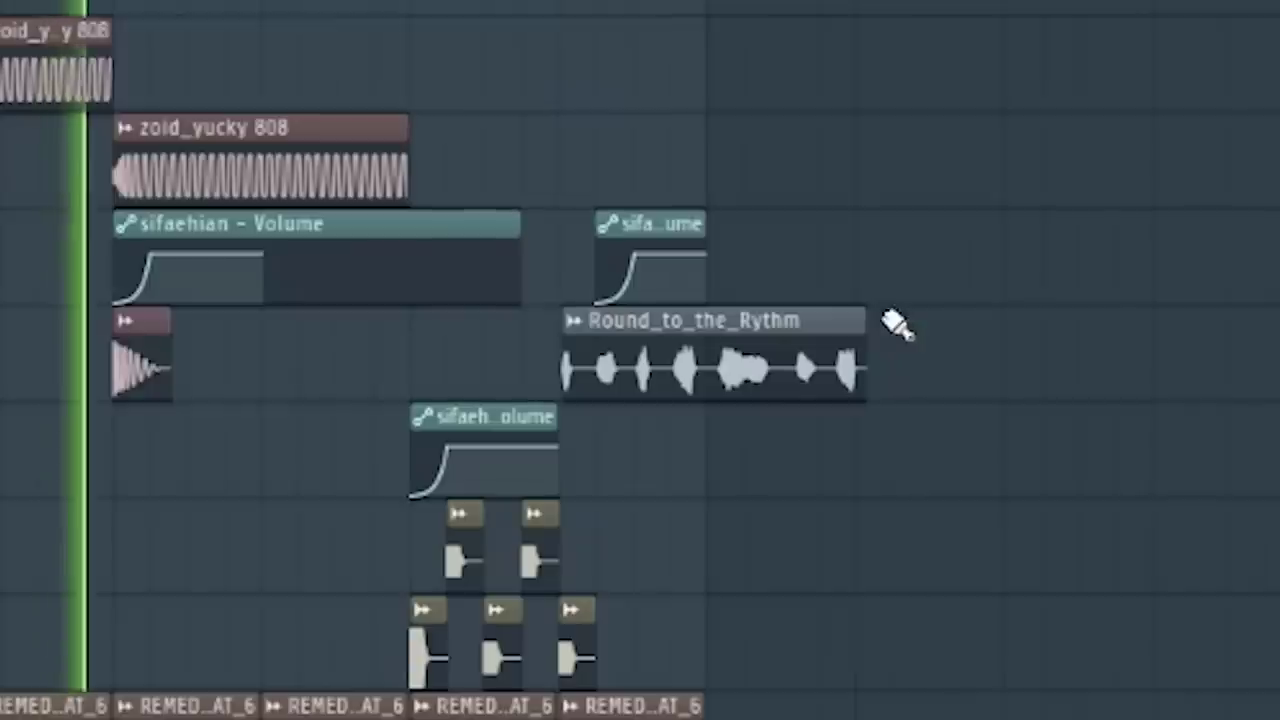
drag(862, 326, 702, 412)
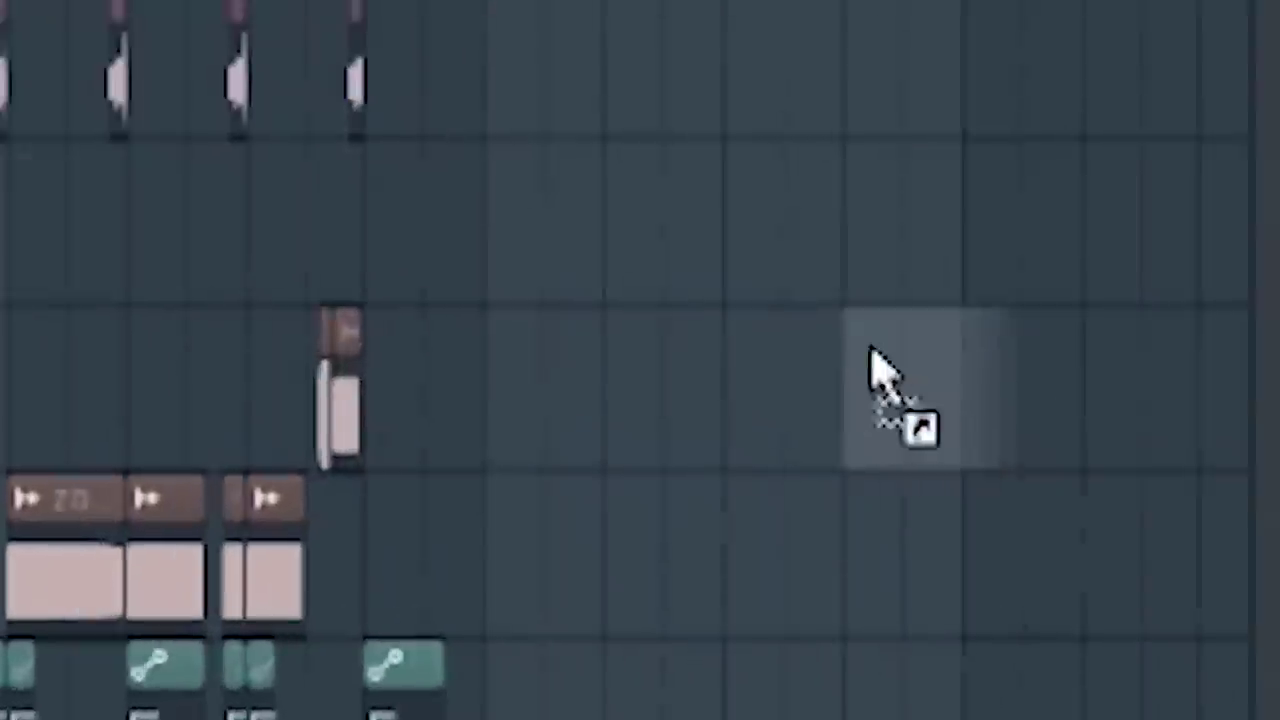
- Add the Vine boom sound effect sample to the playlist and position its clip beneath the final AUDIO COMBAT vocal clip
drag(1206, 410, 1212, 418)
right_click(920, 415)
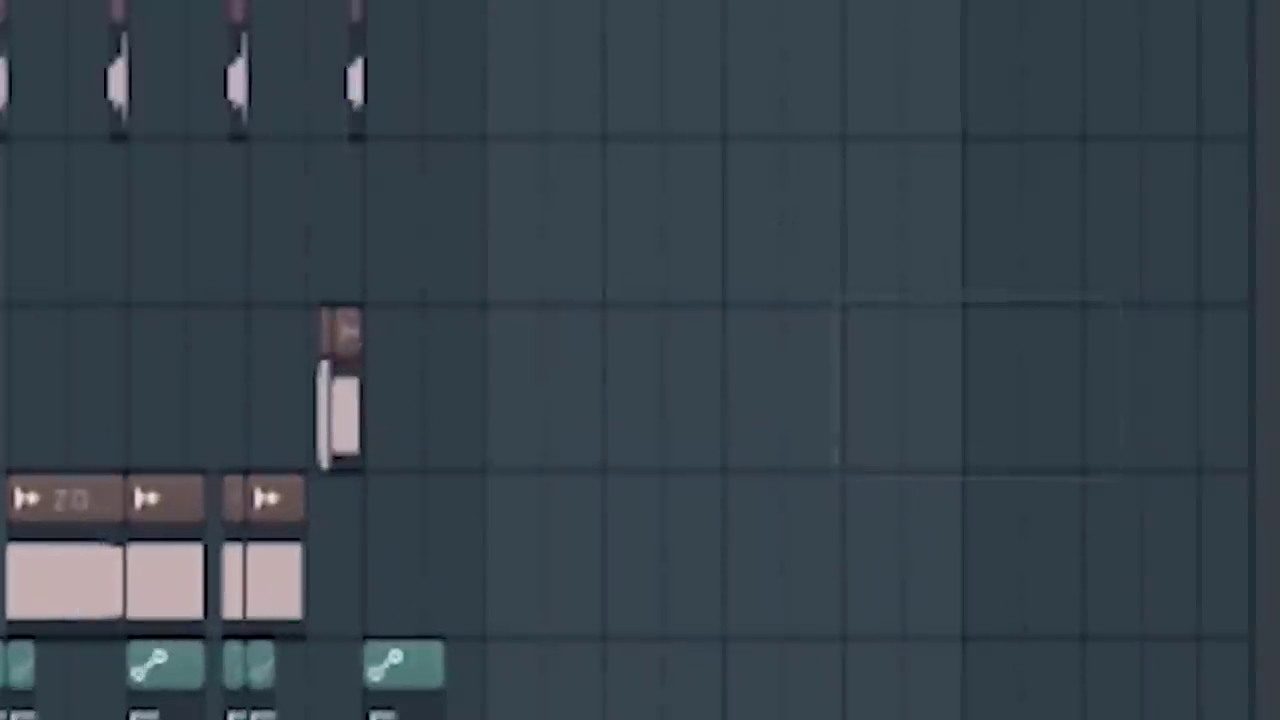
scroll(770, 364, up, 5)
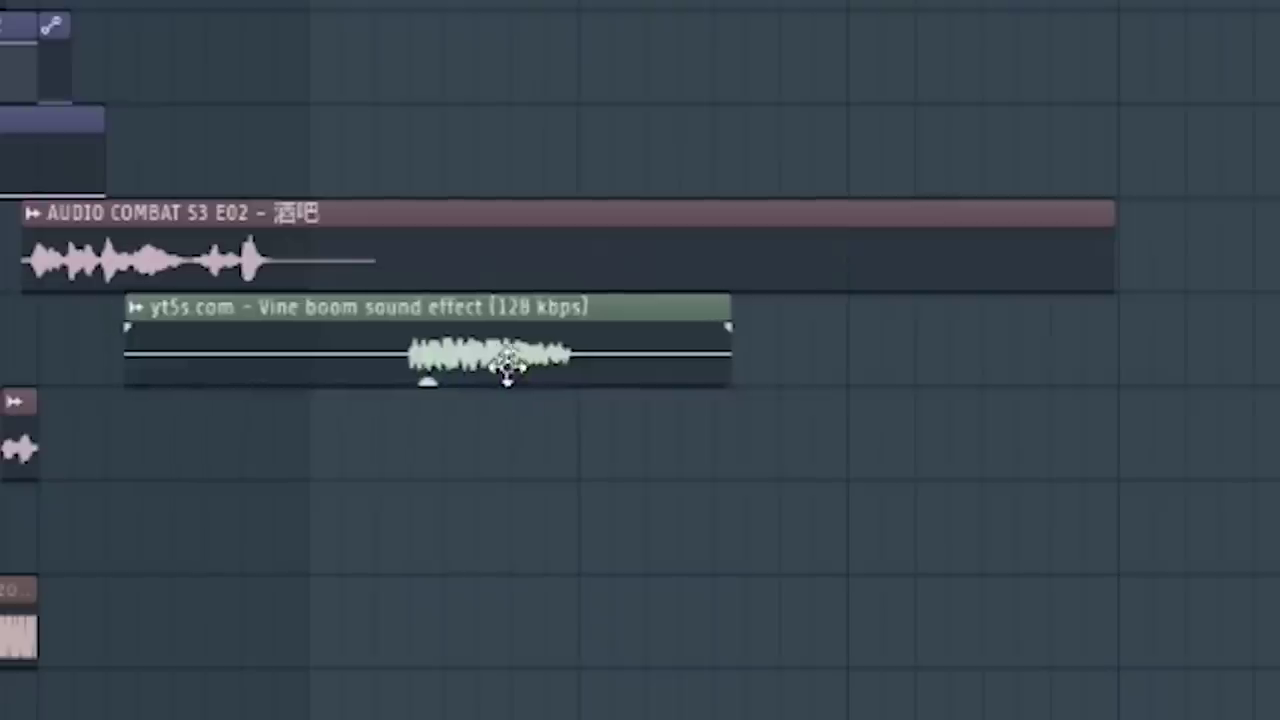
drag(784, 342, 828, 347)
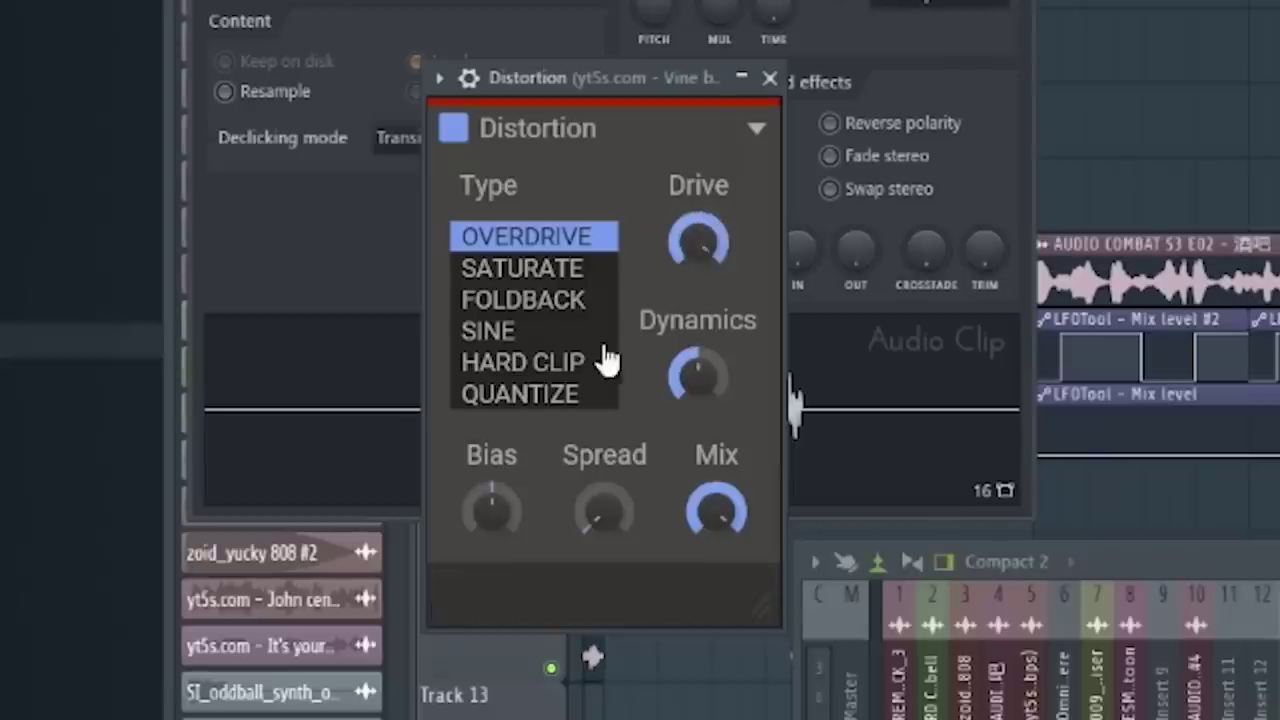
- Set the Distortion type on the Vine boom insert to Saturate and add another effect in the insert's second slot
click(598, 302)
click(583, 270)
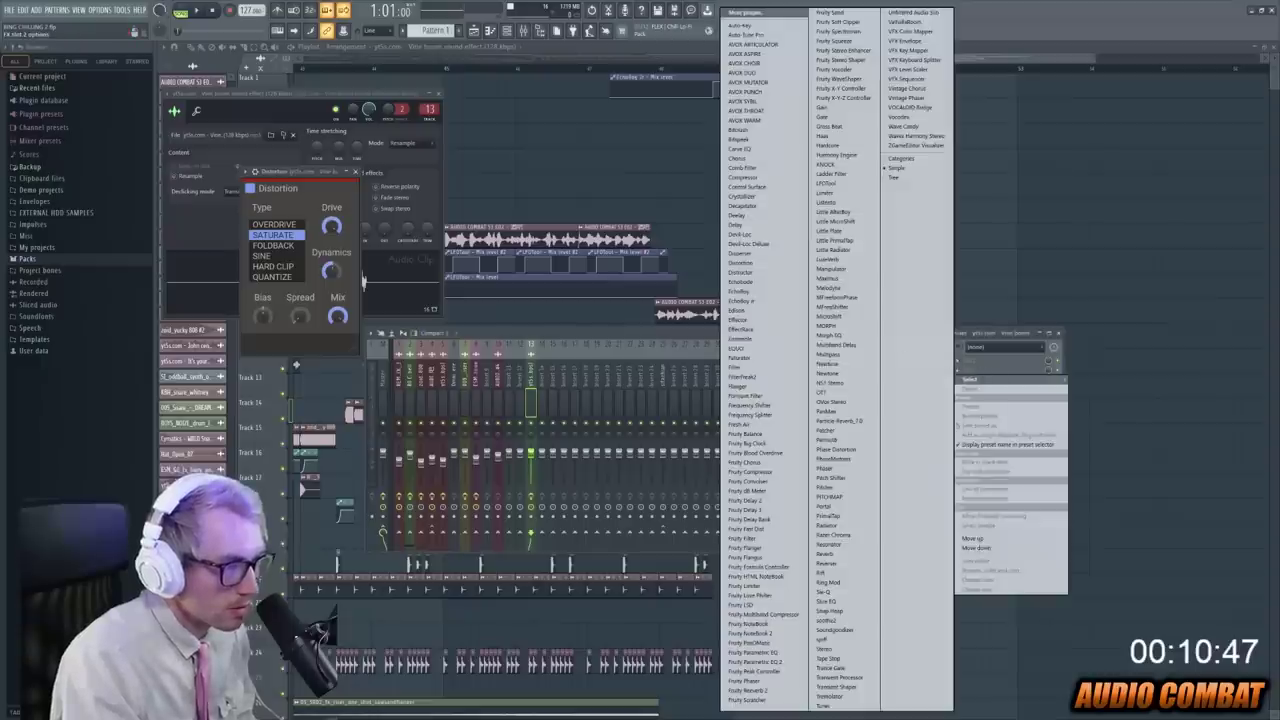
click(843, 402)
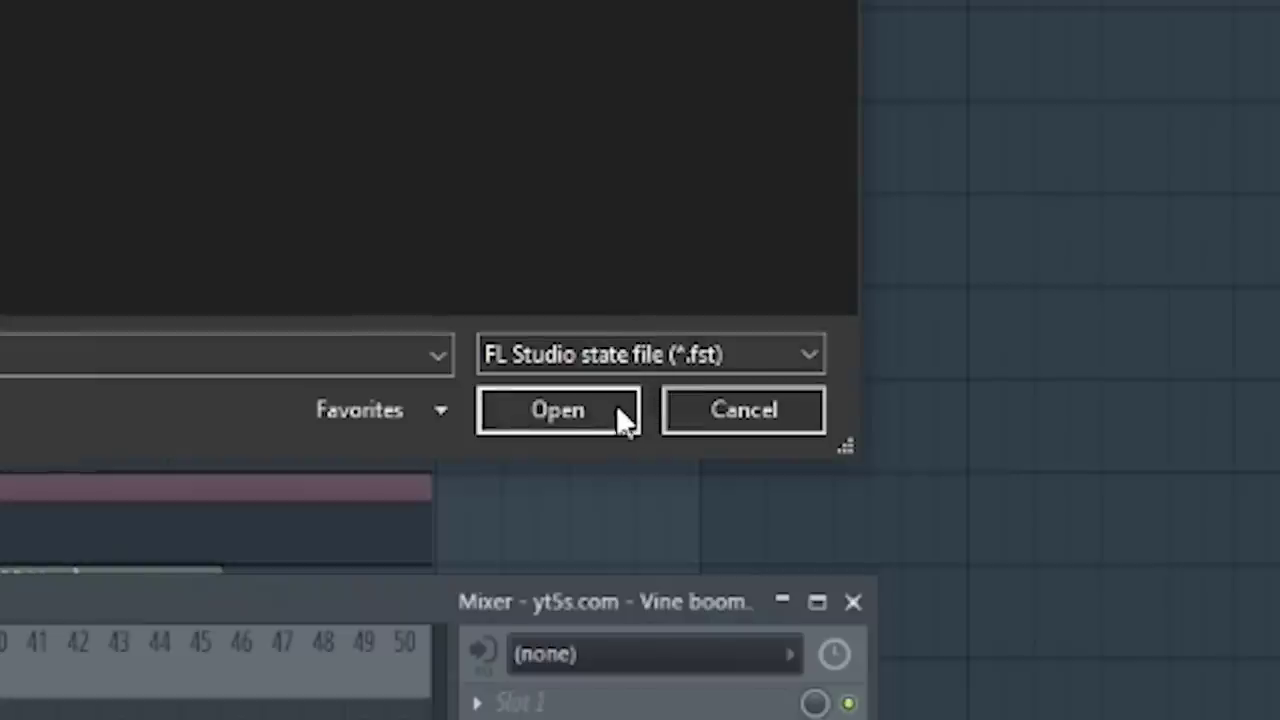
- Load an FL Studio state file onto the Vine boom mixer insert and check the OTT chain on insert 13
click(617, 414)
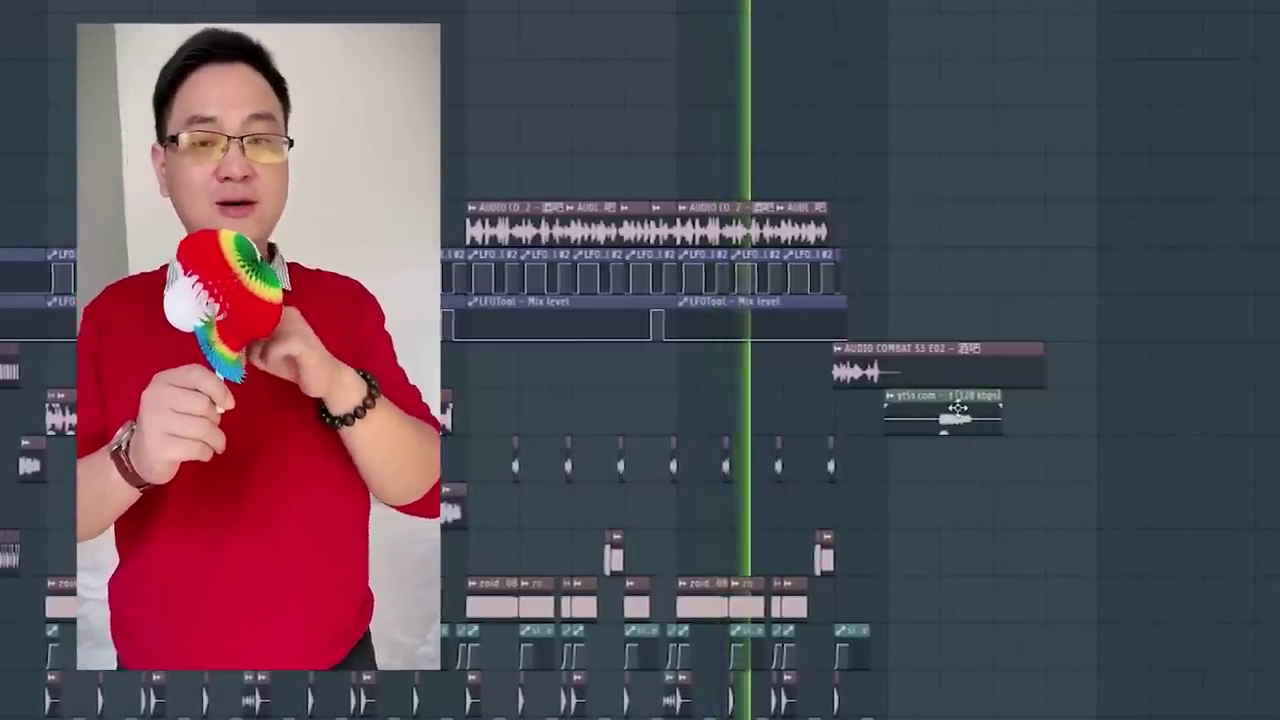
key(F9)
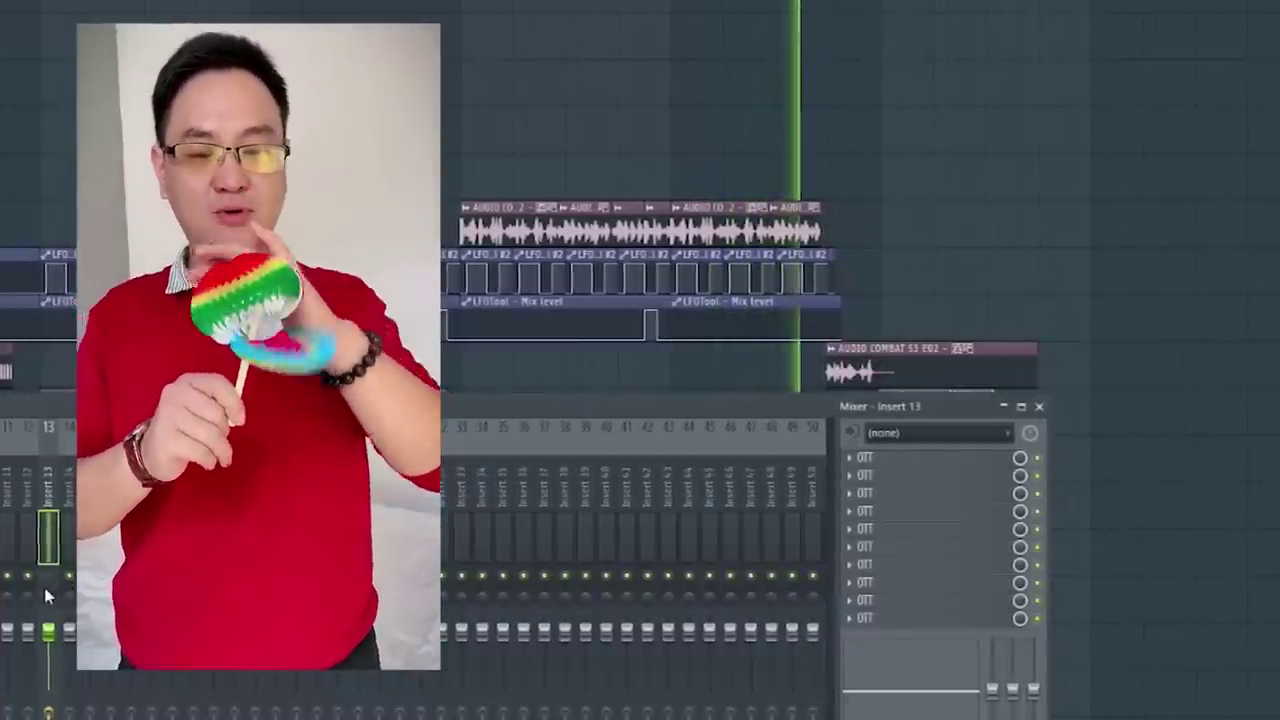
key(F9)
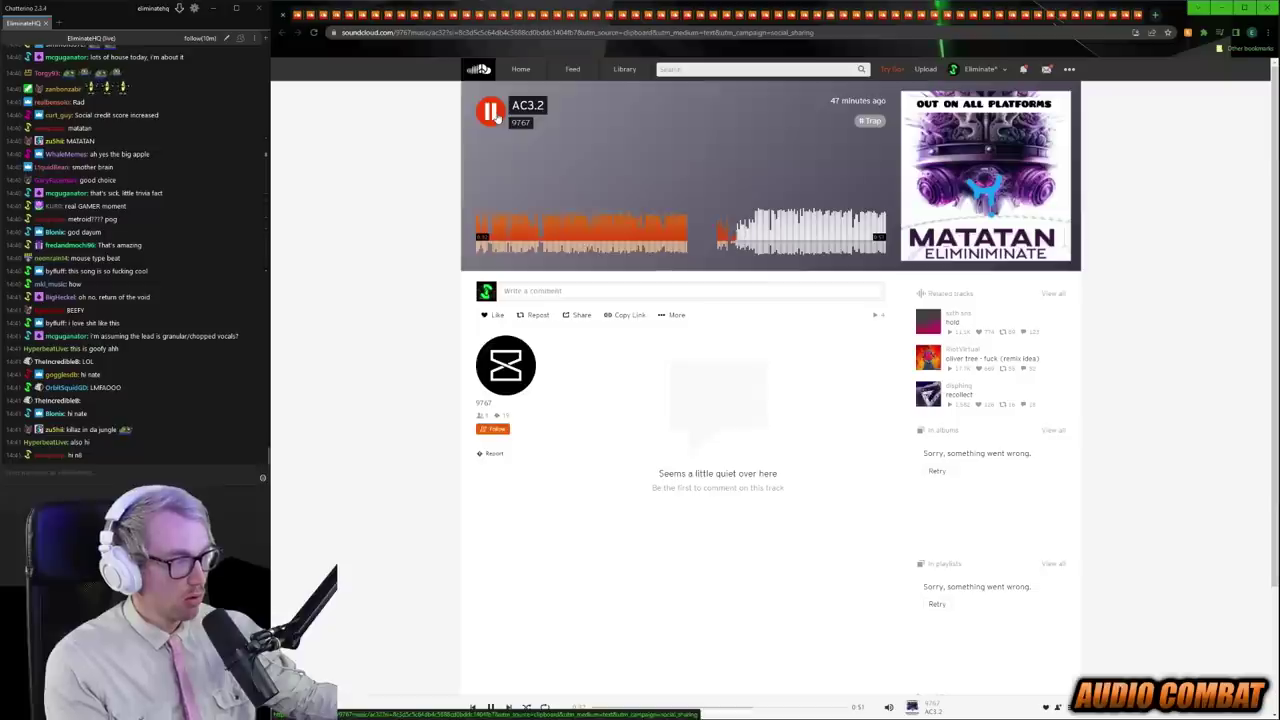
- Switch to the browser, listen to the SoundCloud track AC3.2 with a pause partway, and close its tab
click(491, 111)
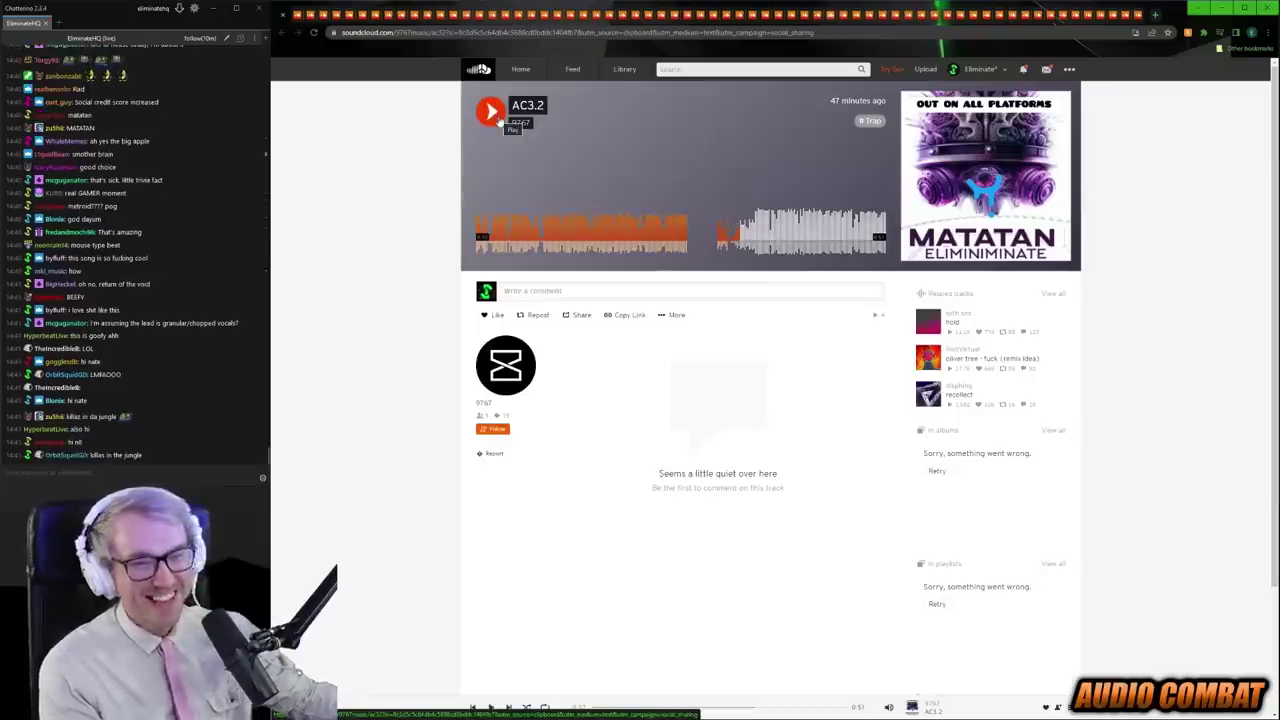
click(491, 111)
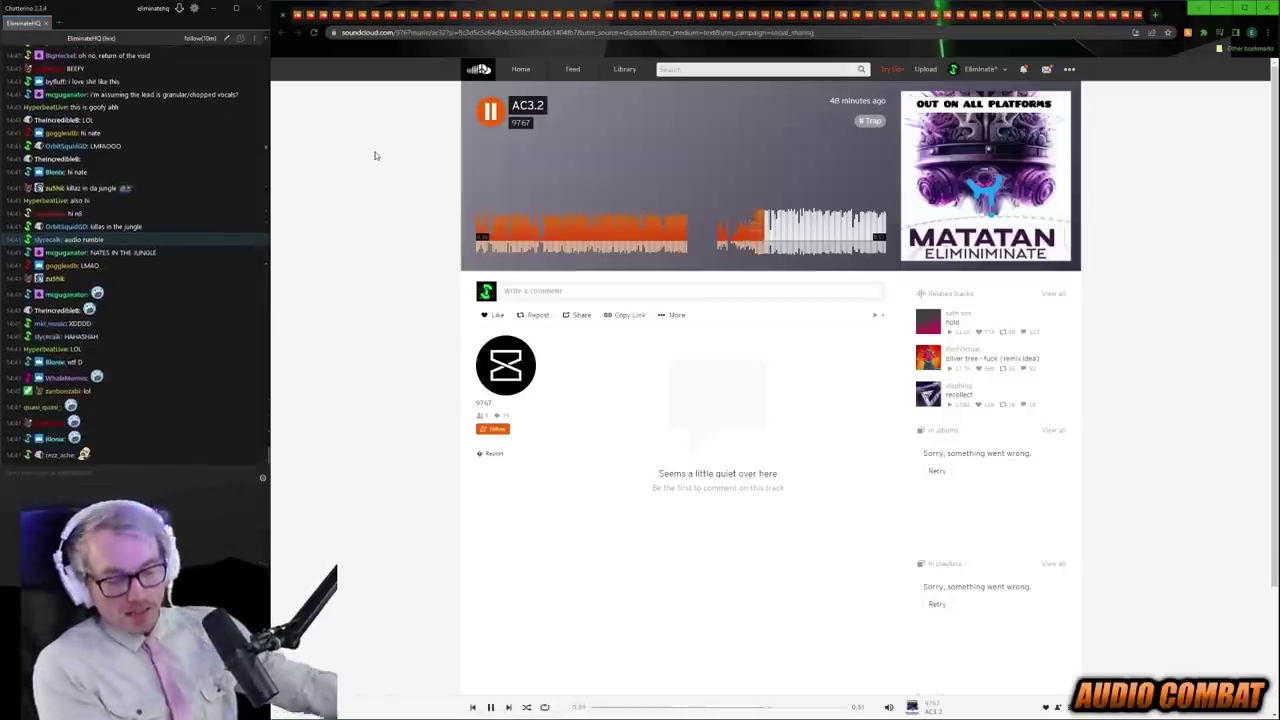
key(space)
key(ctrl+w)
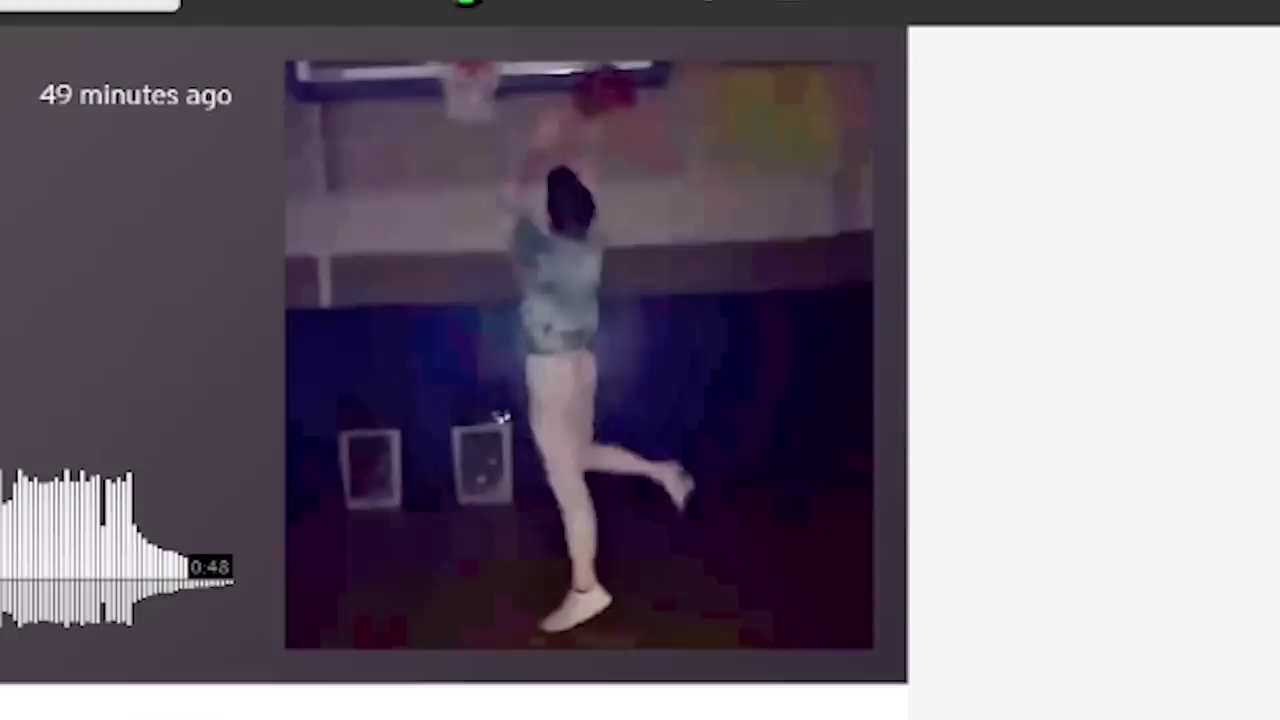
- Listen to the following submitted SoundCloud tracks, including the private track tyty
click(580, 355)
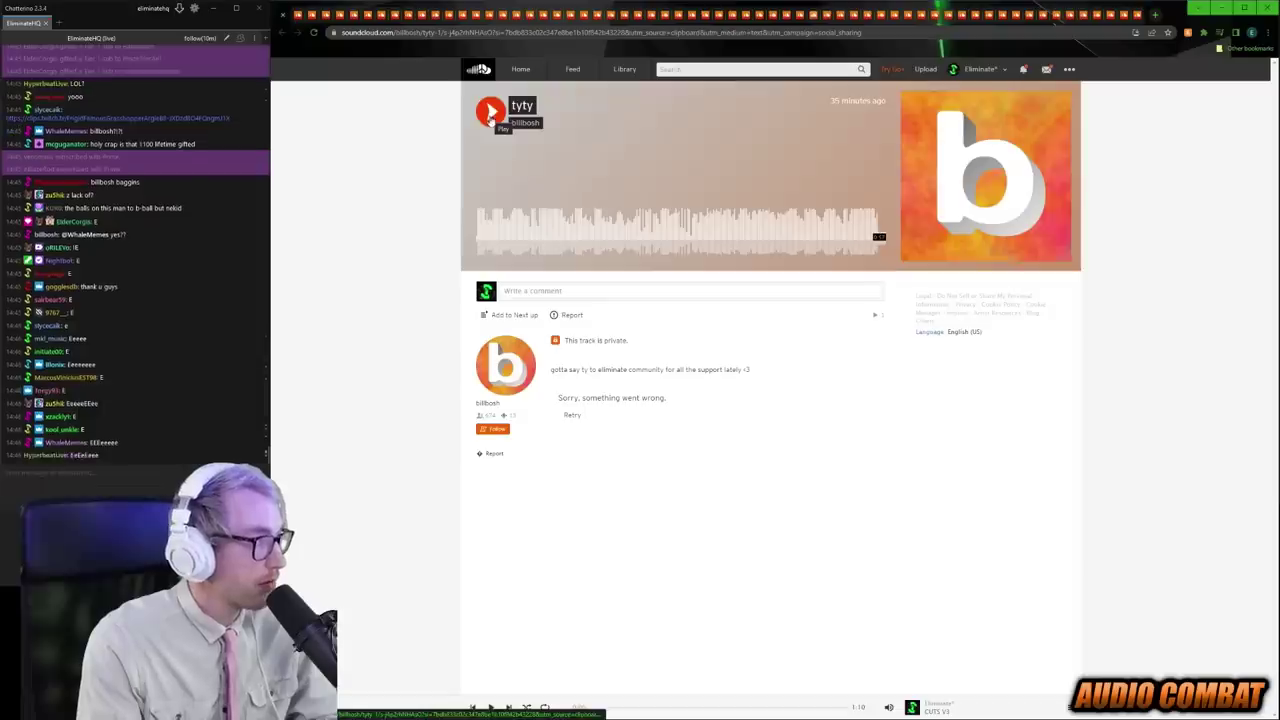
click(489, 112)
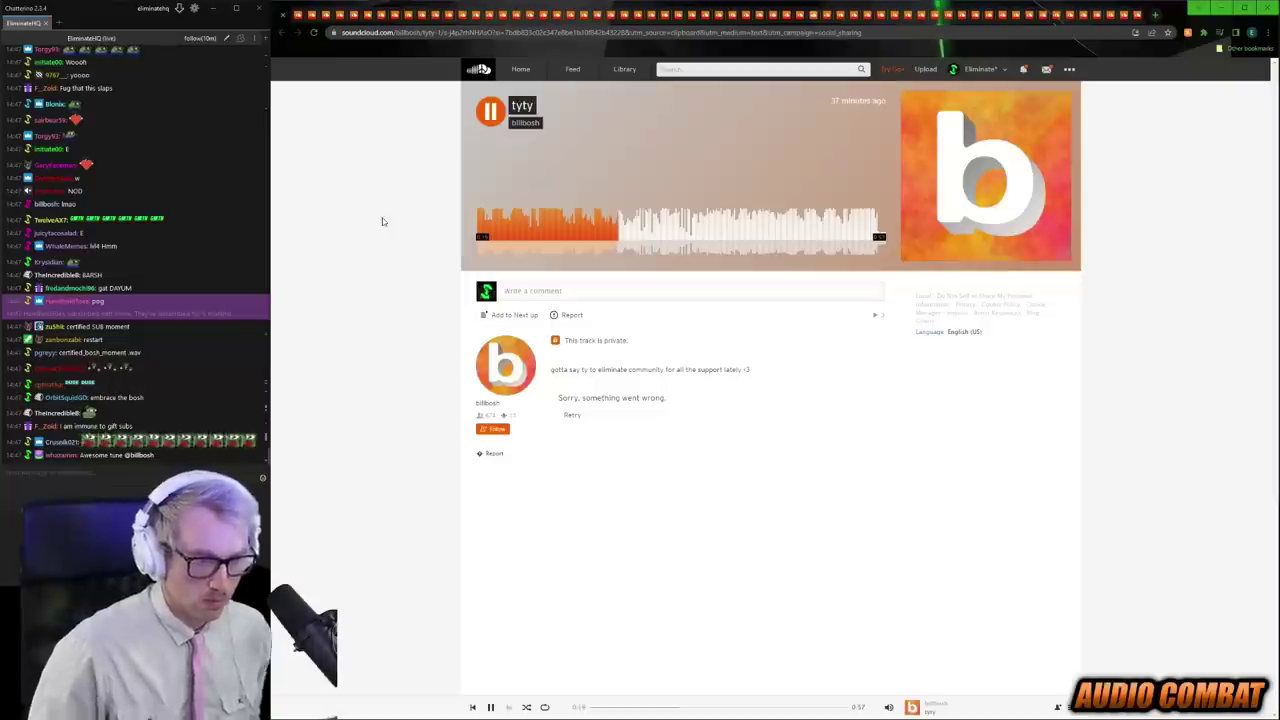